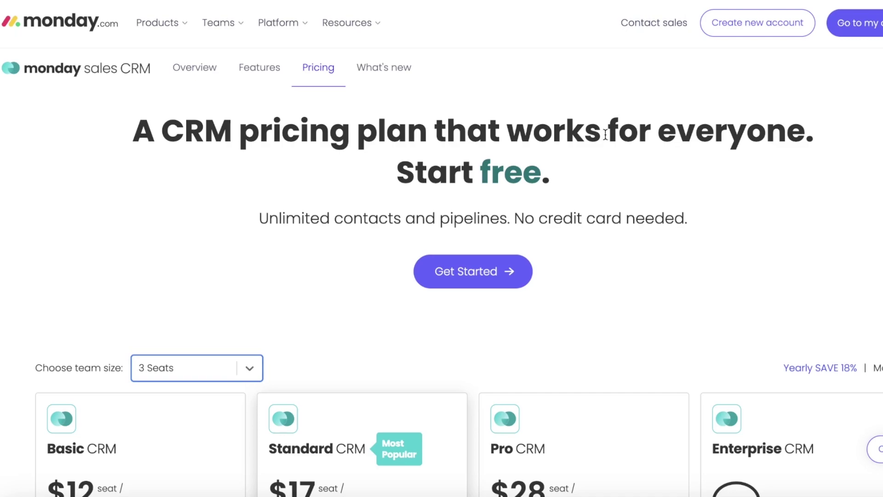
# Examine the yearly prices and features of the Basic, Standard, Pro and Enterprise CRM plans and the available team sizes.
pyautogui.scroll(-1, 605, 134)
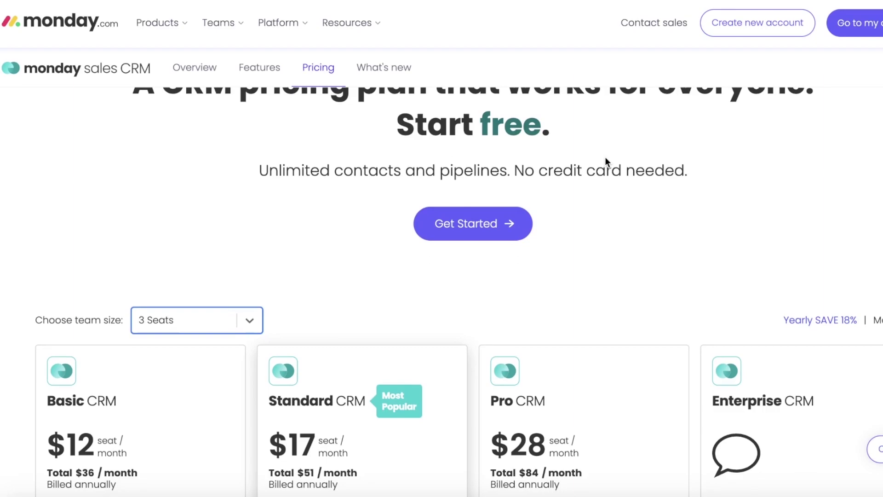
pyautogui.scroll(-3, 638, 189)
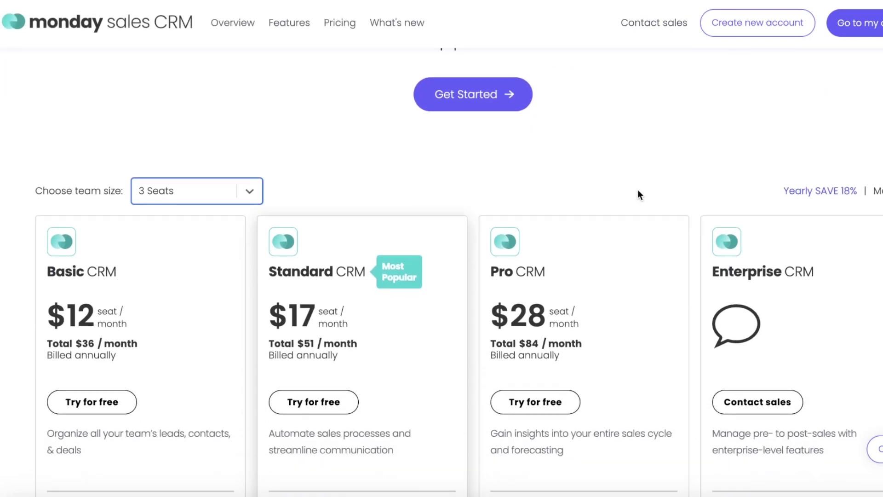
pyautogui.scroll(-4, 637, 195)
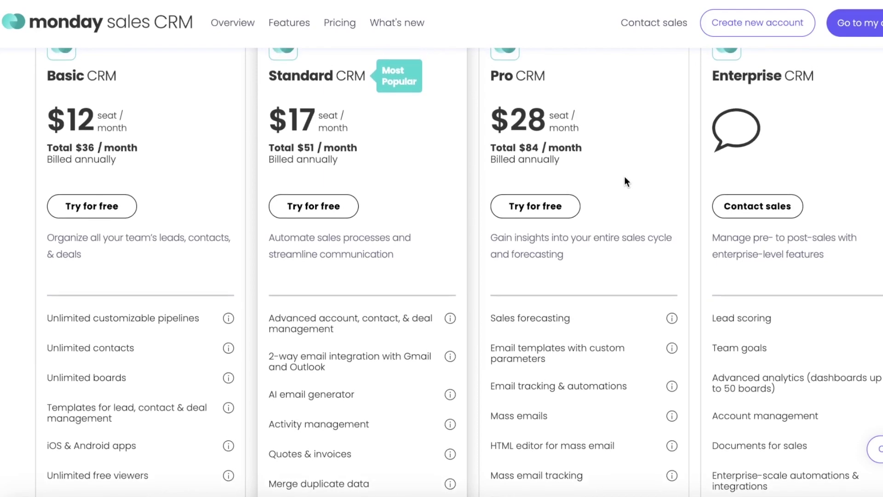
pyautogui.scroll(4, 147, 175)
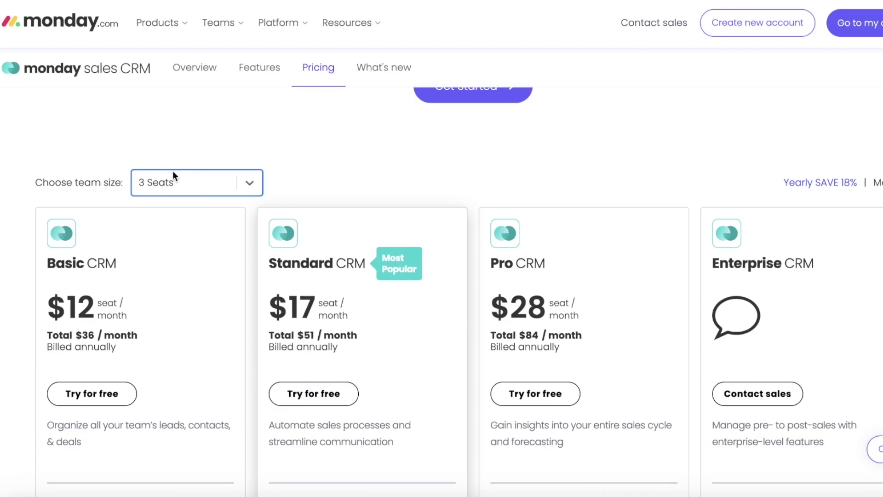
pyautogui.click(174, 174)
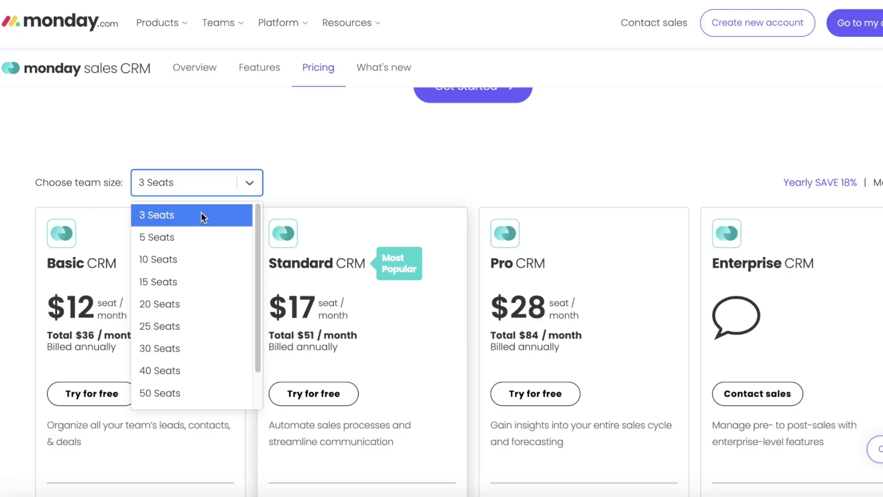
pyautogui.click(257, 156)
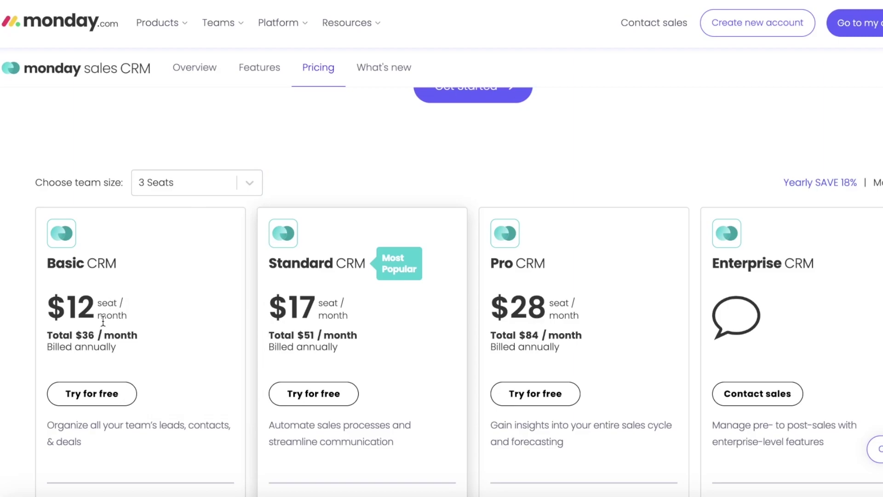
pyautogui.scroll(-1, 96, 299)
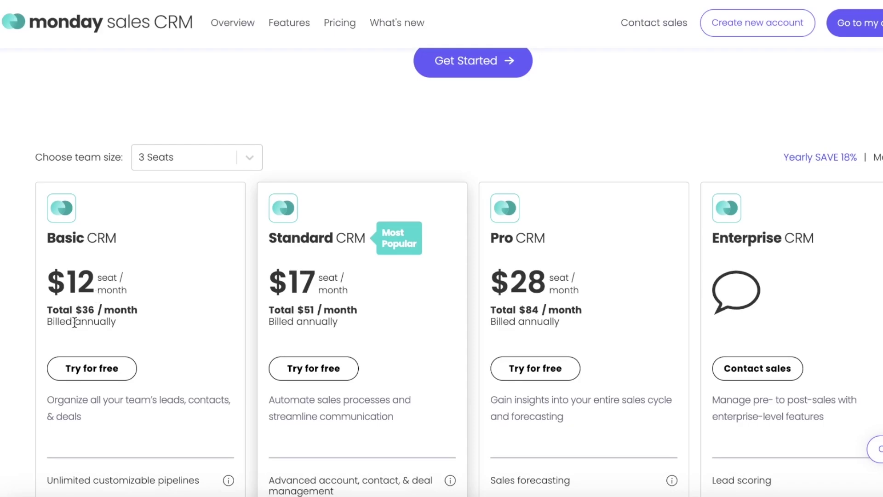
pyautogui.scroll(-1, 442, 189)
pyautogui.scroll(2, 457, 189)
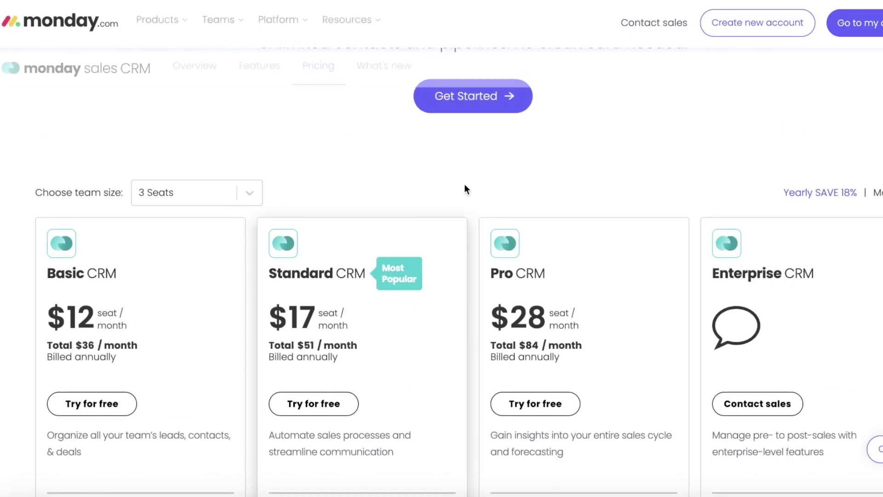
# Compare the yearly and monthly plan prices, leaving the billing period on monthly.
pyautogui.click(861, 194)
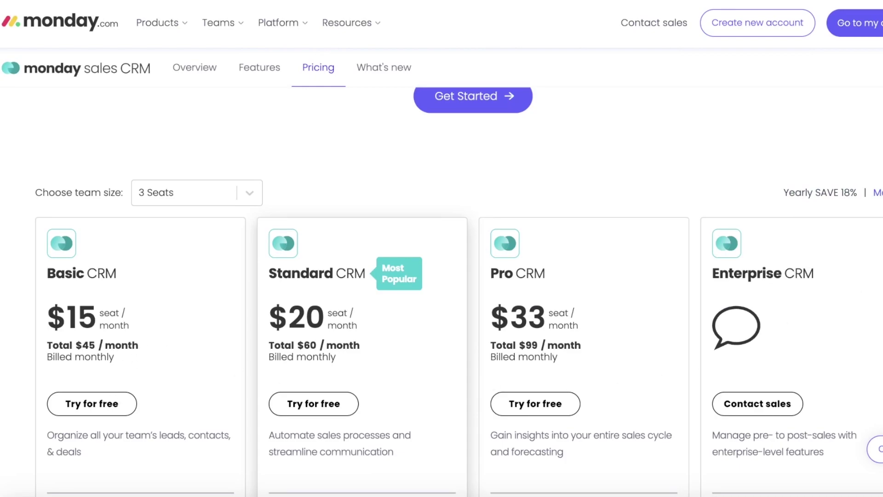
pyautogui.click(844, 194)
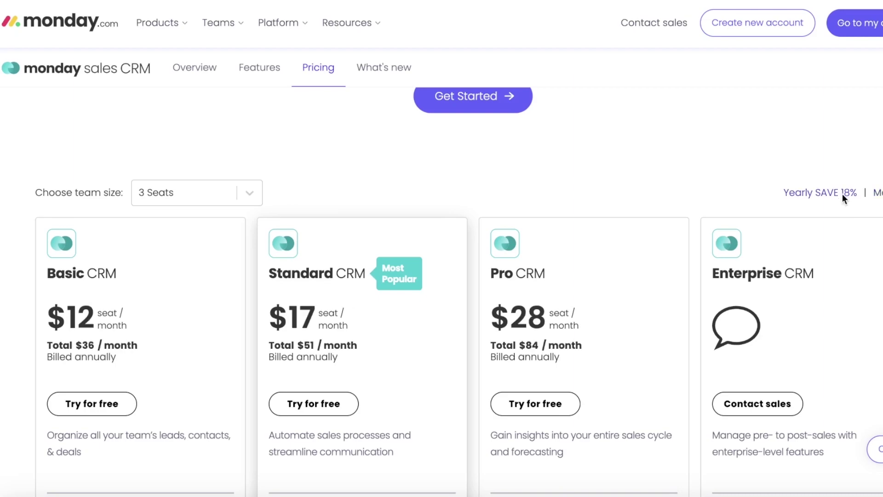
pyautogui.click(878, 193)
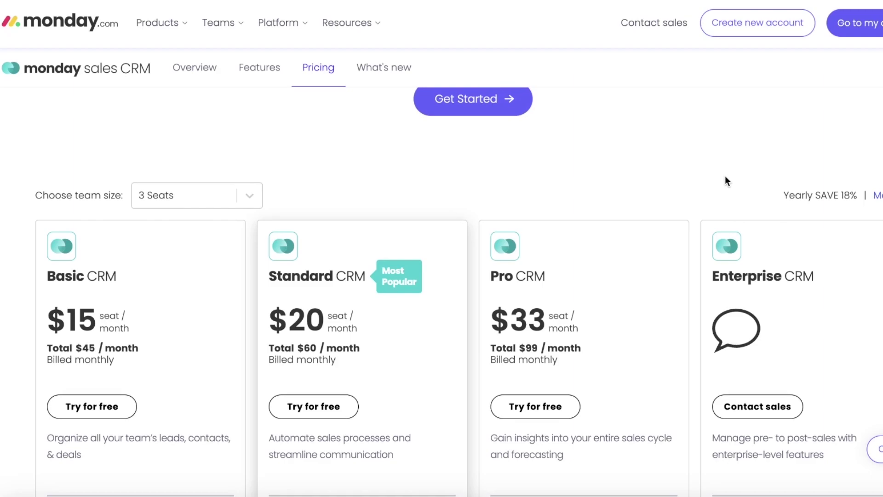
# Compare the monthly-billed plan prices for team sizes of 10 seats and 3 seats, ending on 10 seats.
pyautogui.click(219, 197)
pyautogui.click(183, 267)
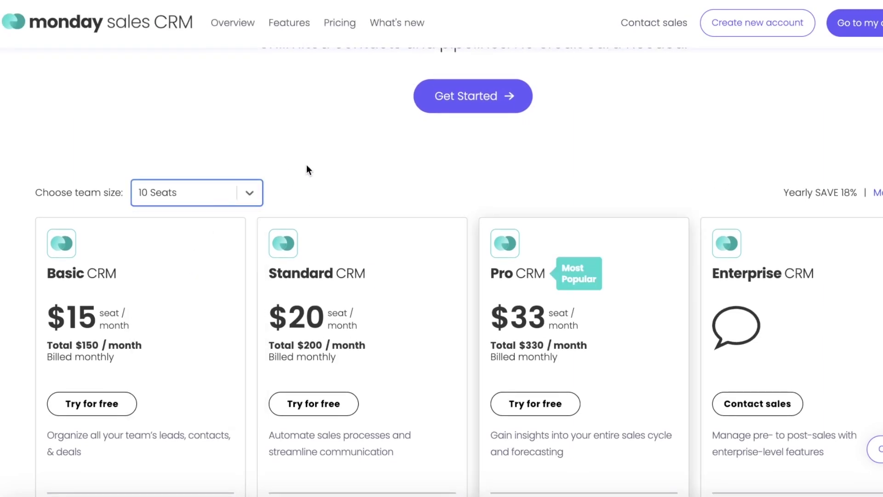
pyautogui.click(190, 197)
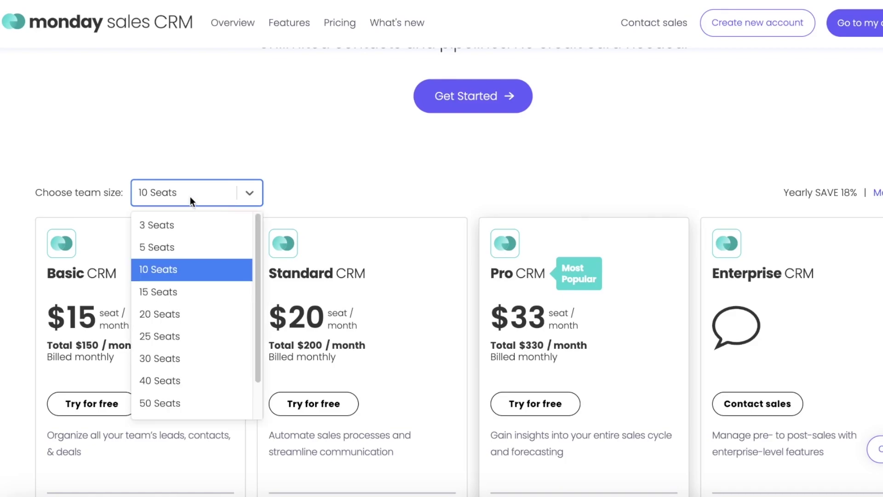
pyautogui.click(207, 225)
pyautogui.click(214, 198)
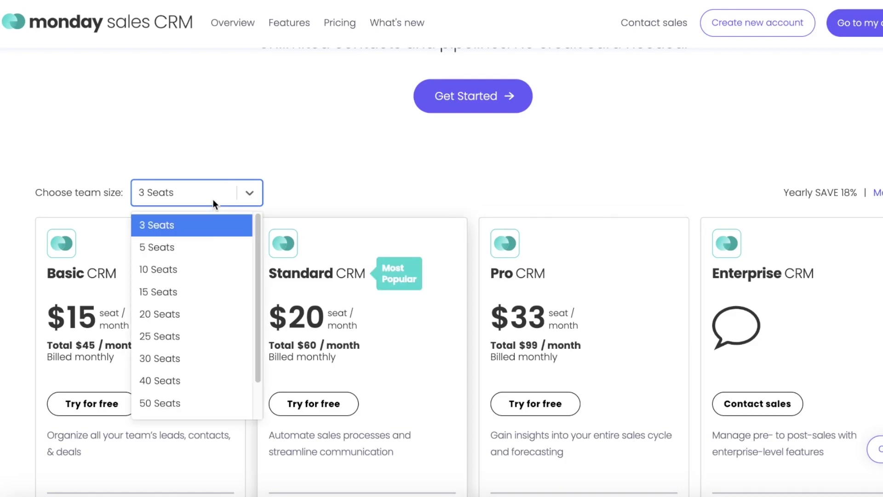
pyautogui.click(205, 269)
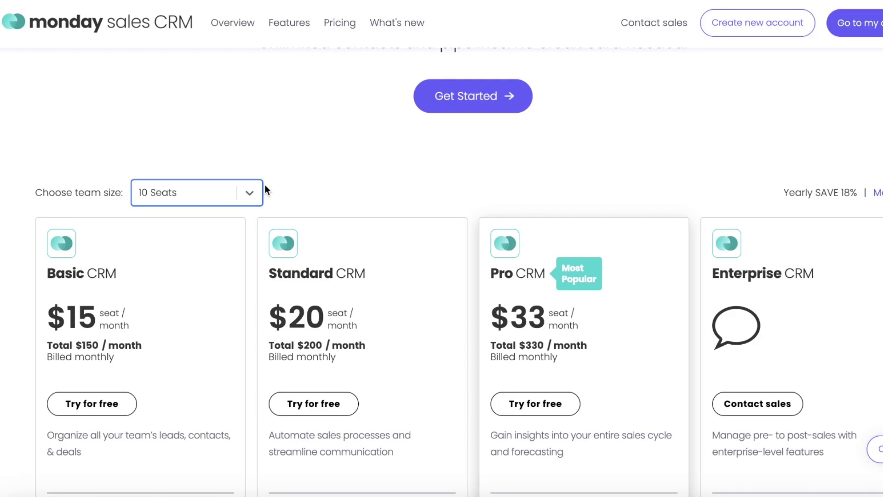
pyautogui.scroll(-7, 506, 289)
pyautogui.scroll(8, 508, 287)
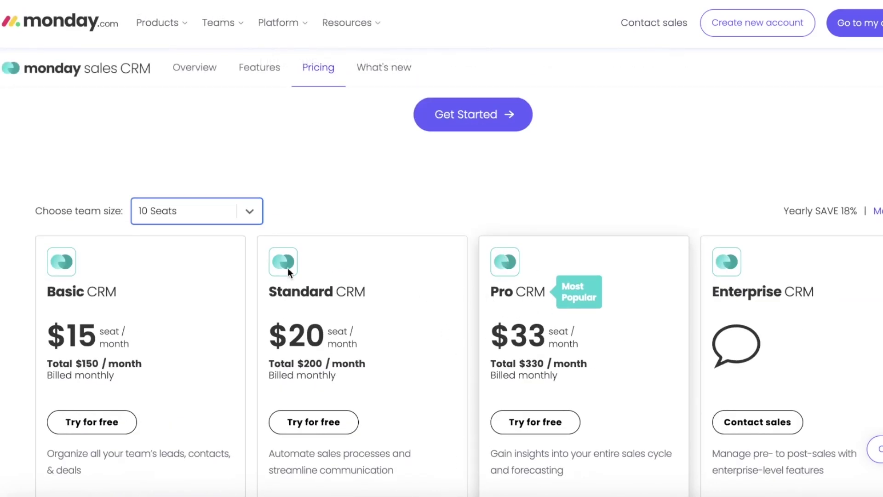
# Set the team size to 5 seats and then back to 3 seats.
pyautogui.click(151, 216)
pyautogui.click(163, 259)
pyautogui.click(187, 209)
pyautogui.click(179, 241)
# Examine the monthly prices and full feature lists of the four CRM plans for 3 seats.
pyautogui.scroll(-4, 303, 285)
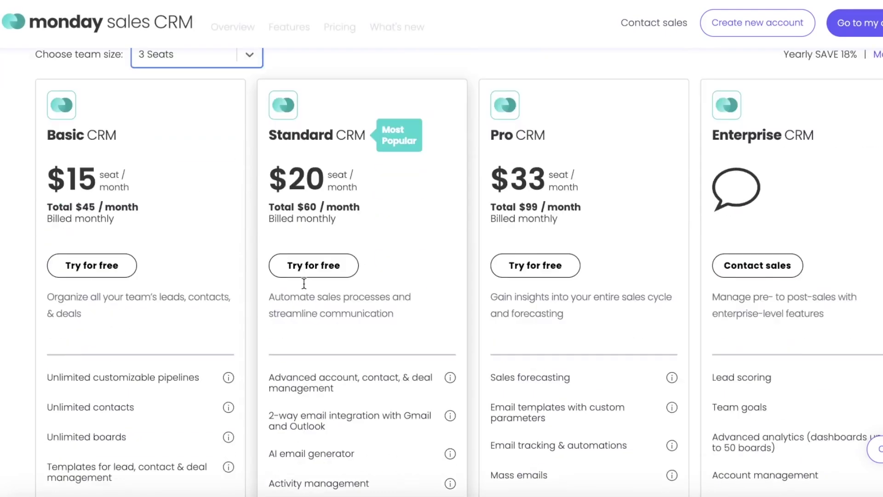
pyautogui.scroll(3, 85, 247)
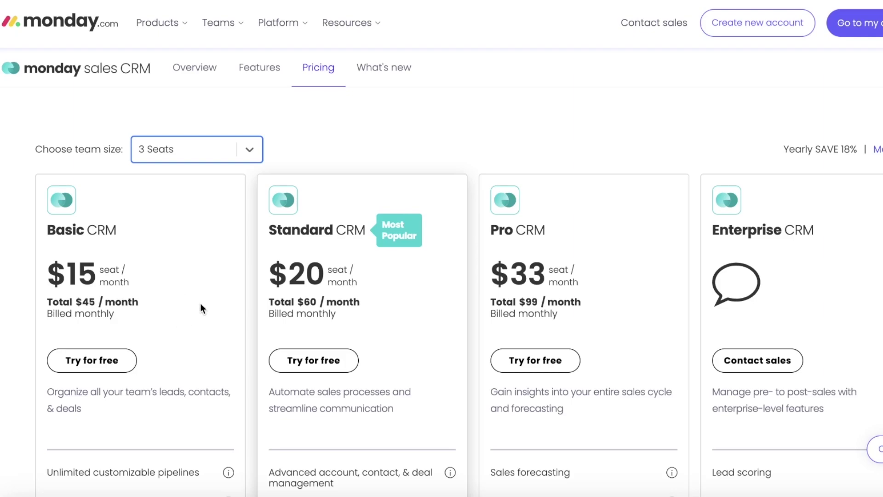
pyautogui.scroll(-4, 322, 322)
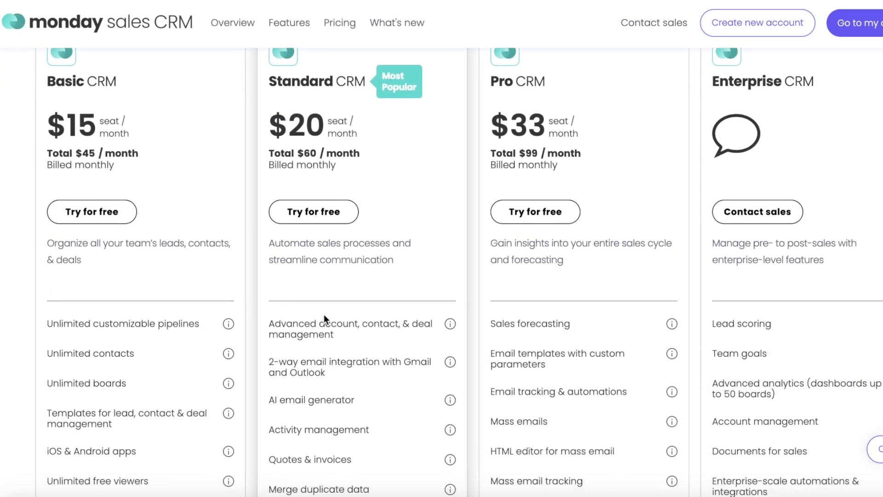
pyautogui.scroll(-8, 323, 324)
pyautogui.scroll(6, 325, 327)
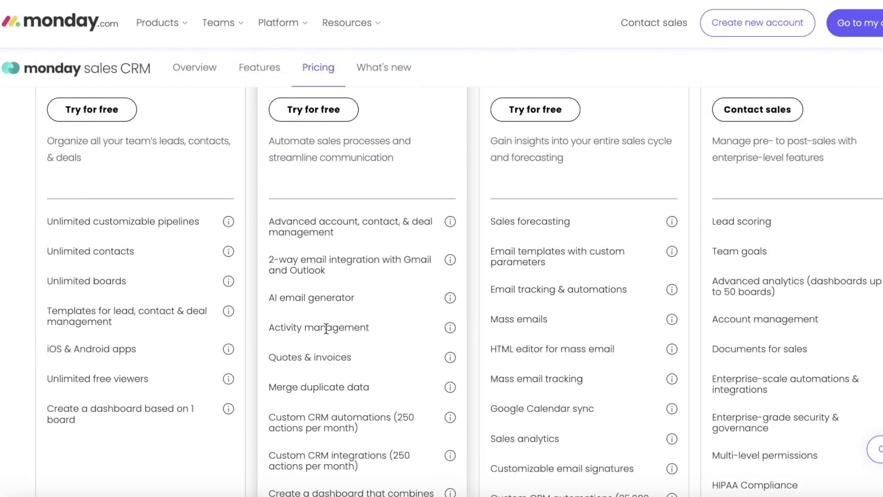
pyautogui.scroll(3, 322, 251)
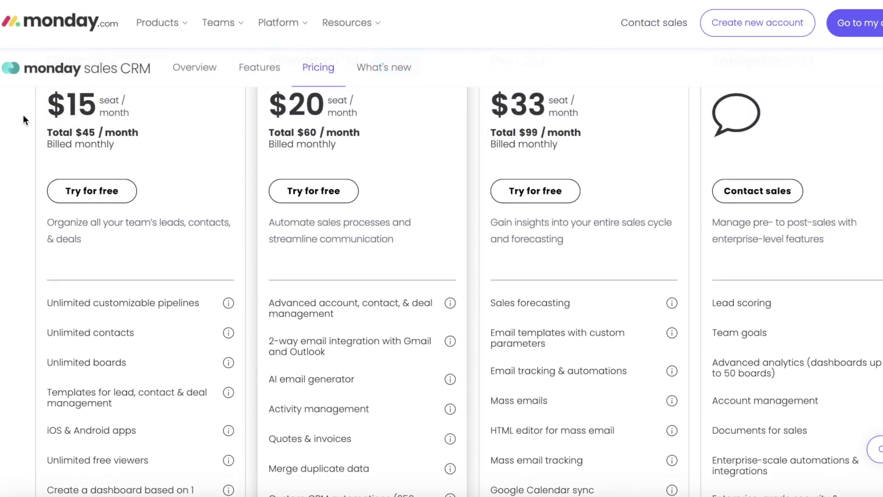
pyautogui.scroll(-3, 106, 162)
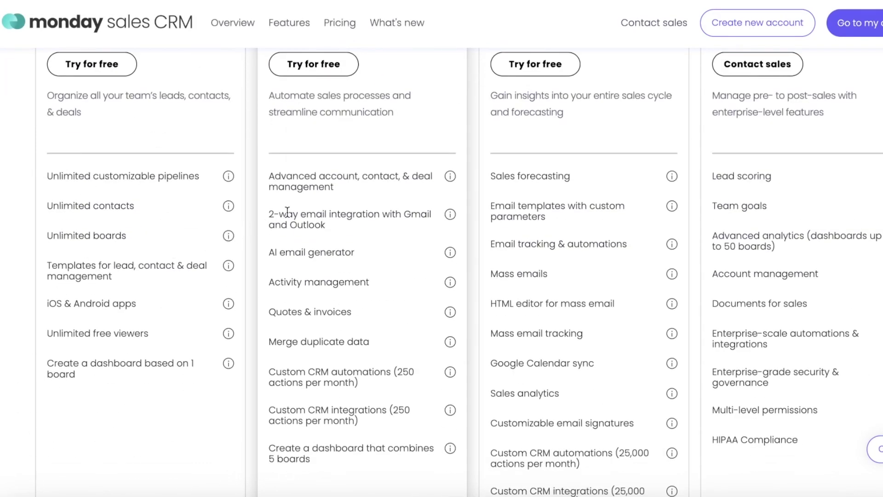
pyautogui.scroll(1, 304, 228)
pyautogui.scroll(4, 308, 235)
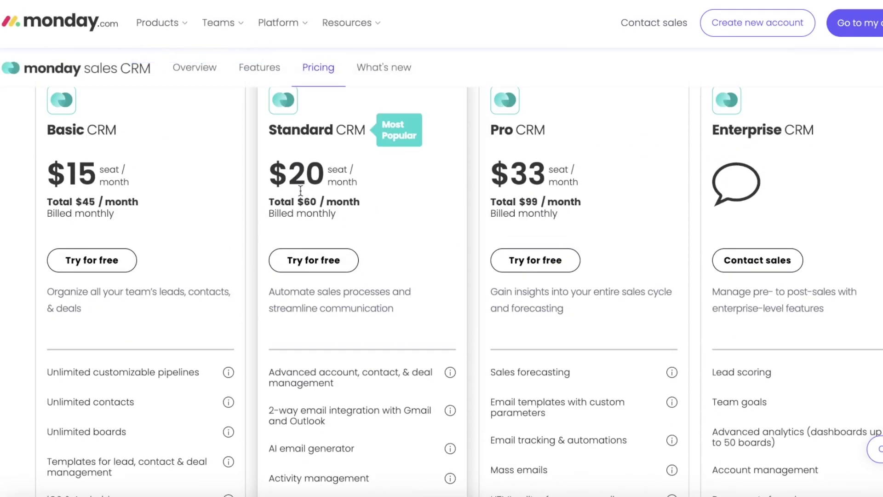
# Highlight the custom CRM automations entry and then the custom CRM integrations entry in the Standard plan's feature list.
pyautogui.scroll(-5, 305, 198)
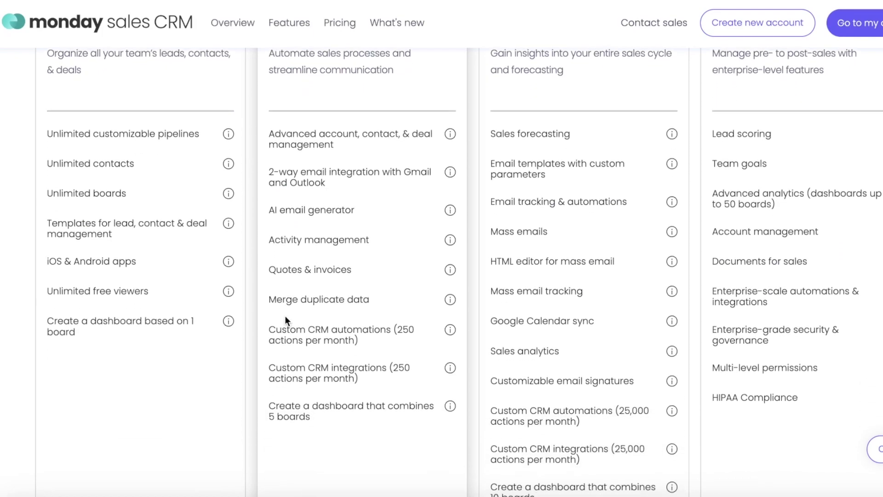
pyautogui.moveTo(267, 329); pyautogui.dragTo(398, 346)
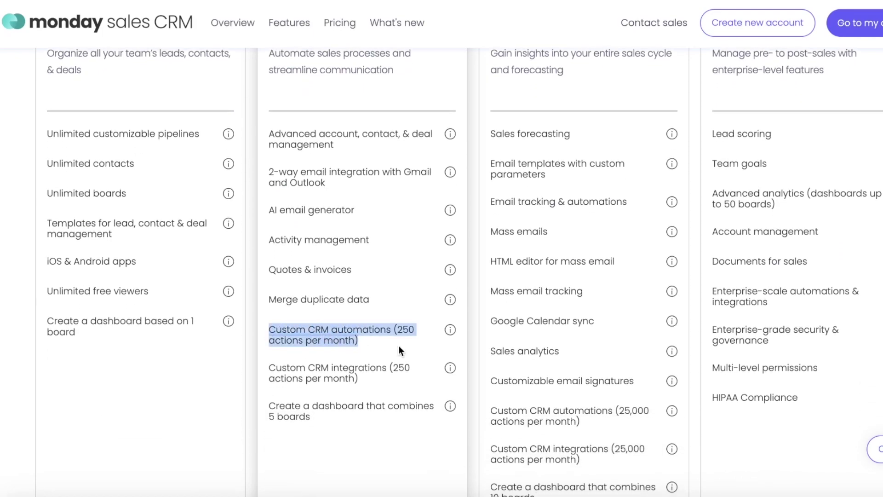
pyautogui.moveTo(273, 367); pyautogui.dragTo(397, 377)
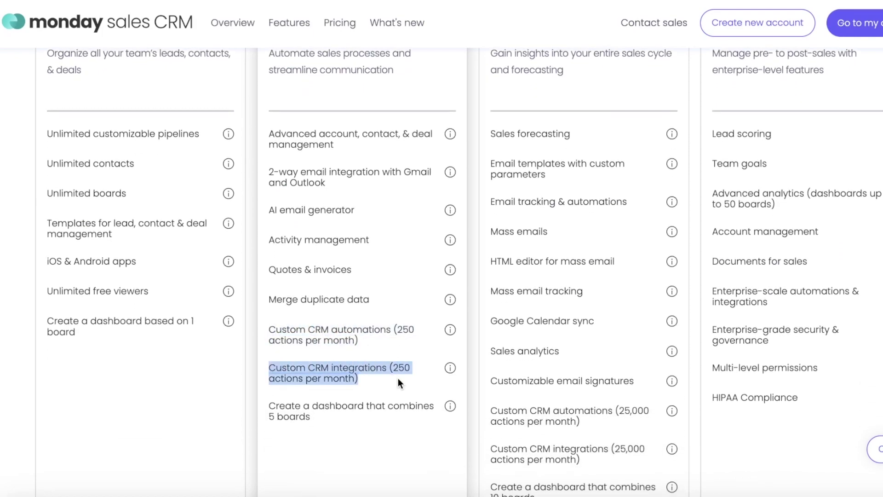
# Compare the Standard plan's price and features with those of the Basic plan, down to the dashboard entries.
pyautogui.scroll(1, 301, 309)
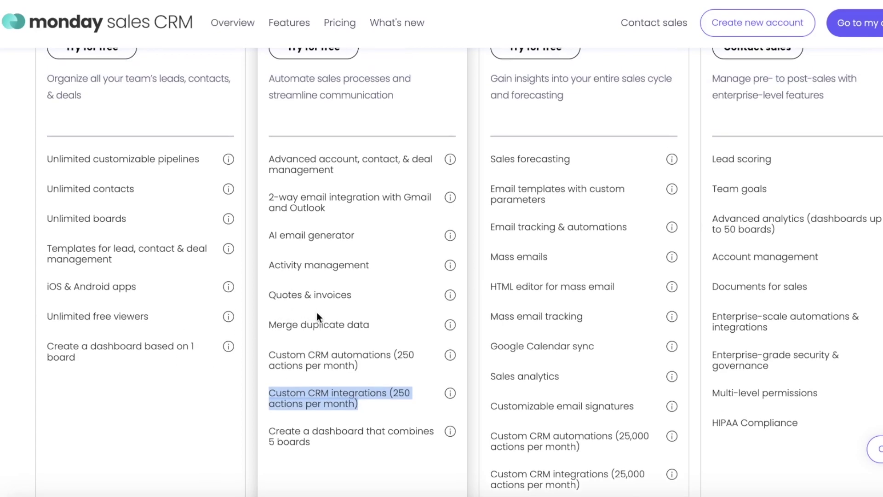
pyautogui.scroll(8, 324, 316)
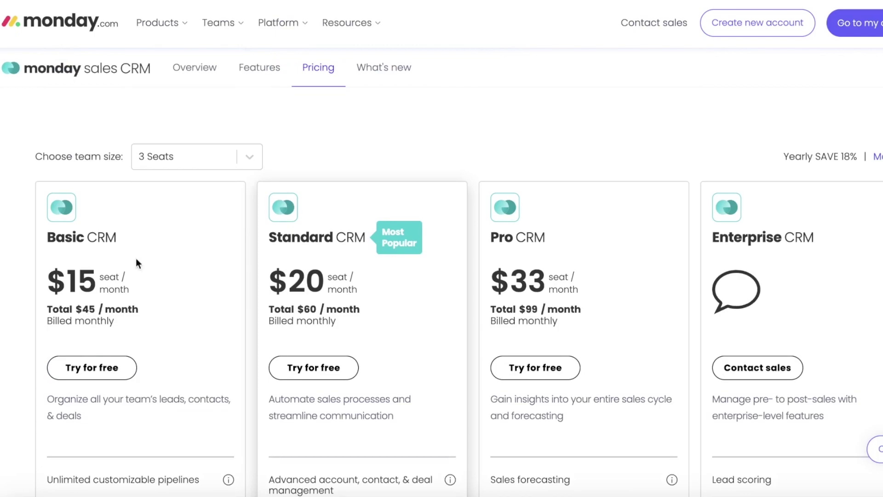
pyautogui.scroll(-4, 151, 244)
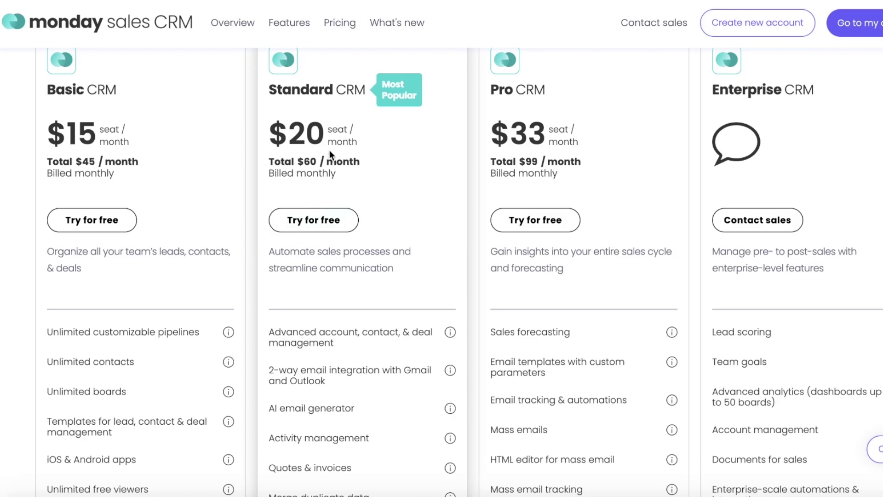
pyautogui.scroll(-2, 329, 150)
pyautogui.tripleClick(313, 465)
pyautogui.scroll(-3, 296, 351)
pyautogui.click(281, 300)
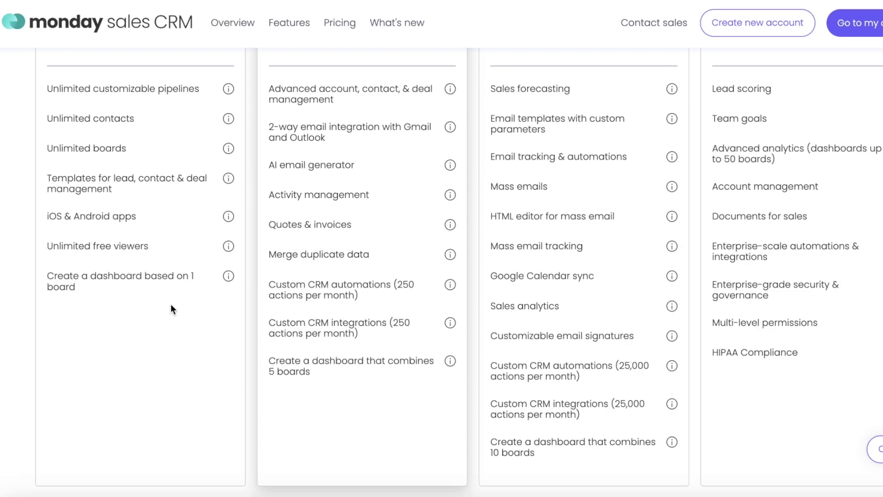
pyautogui.scroll(6, 482, 183)
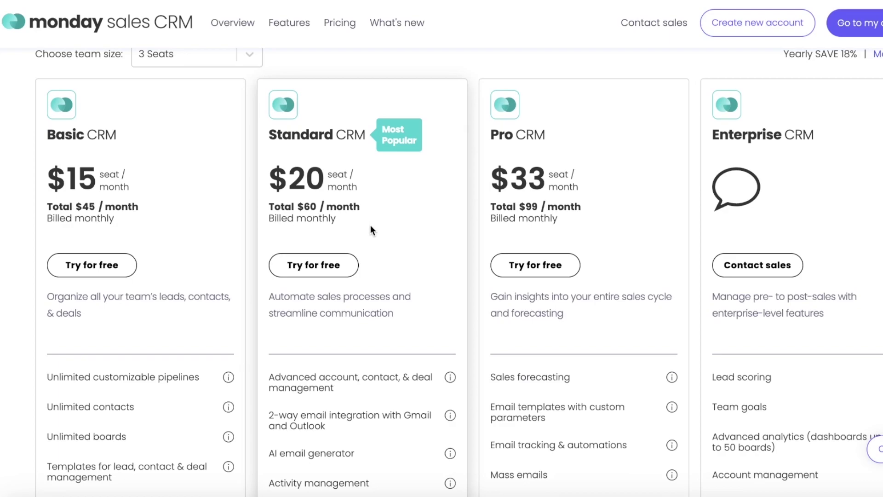
pyautogui.scroll(-1, 352, 238)
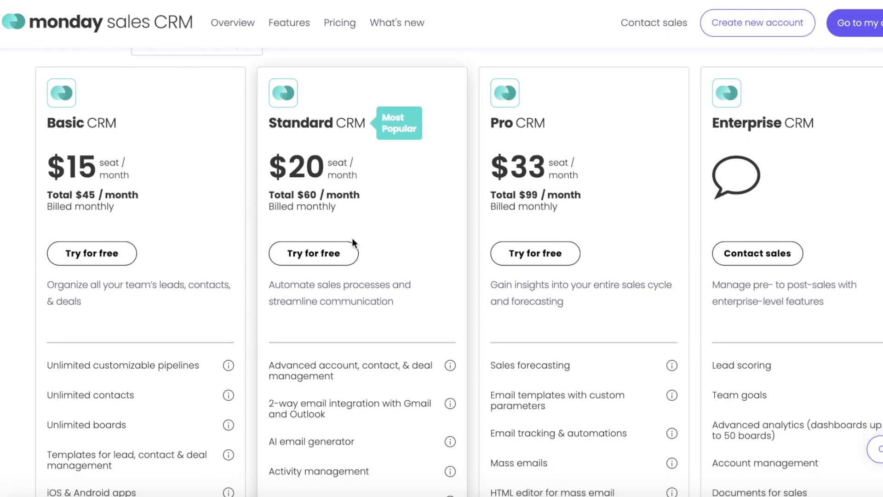
pyautogui.scroll(-1, 352, 239)
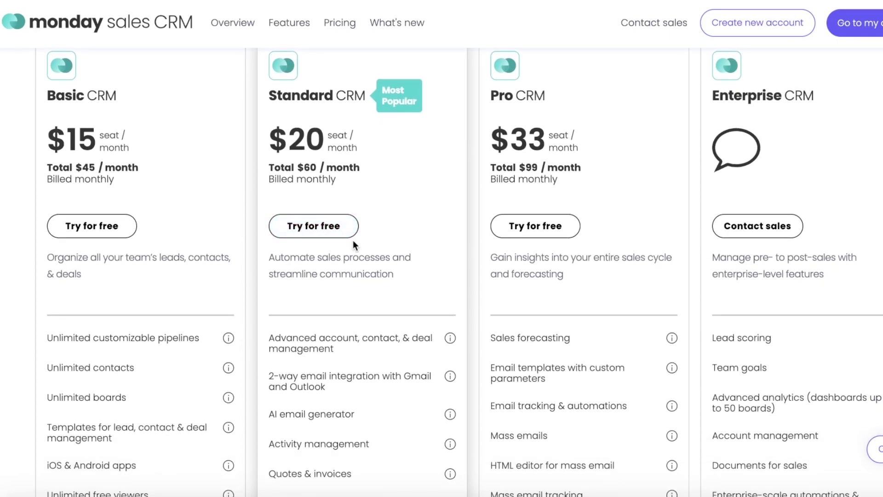
pyautogui.scroll(-2, 287, 283)
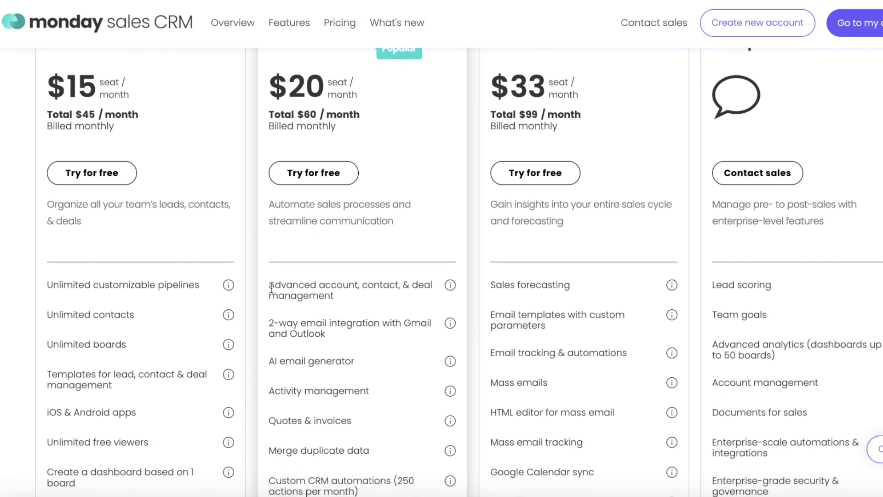
pyautogui.scroll(6, 106, 346)
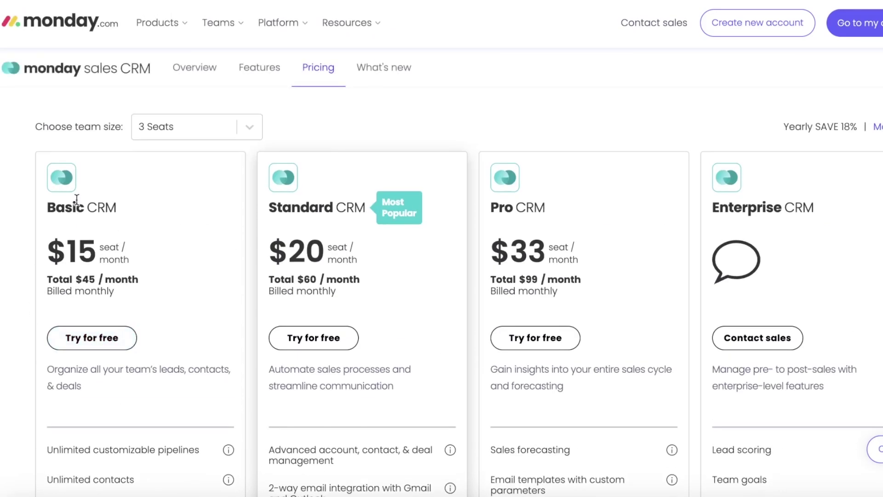
# Review the Basic CRM plan's monthly price and feature list once more alongside the other plans.
pyautogui.scroll(-5, 58, 386)
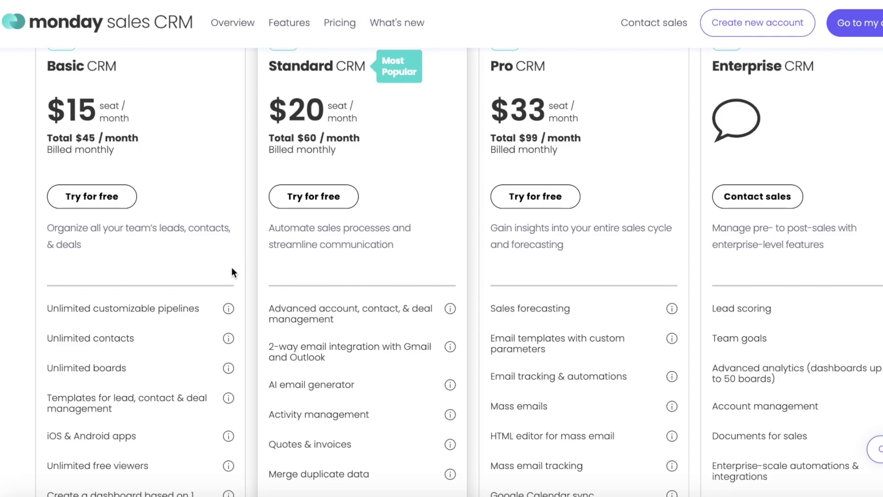
pyautogui.scroll(-1, 255, 300)
pyautogui.scroll(4, 346, 242)
pyautogui.scroll(-7, 368, 321)
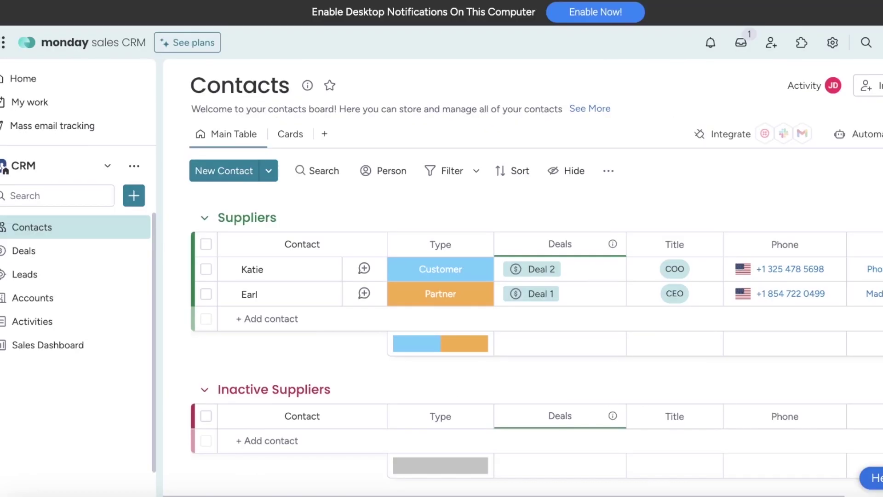
# Switch to the monday sales CRM account's home page and view the list of available workspaces.
pyautogui.click(3, 85)
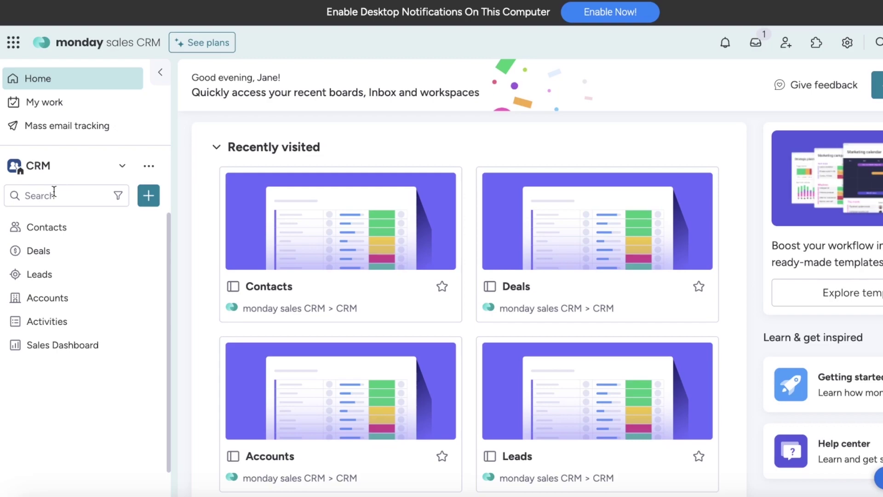
pyautogui.click(59, 168)
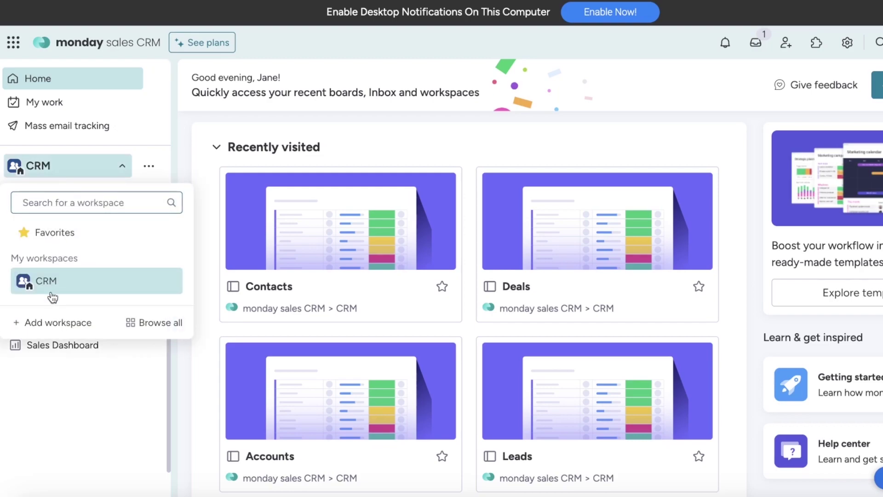
pyautogui.click(237, 286)
# Browse the CRM workspace's Accounts, Deals and Contacts boards and look over the workspace options.
pyautogui.click(40, 298)
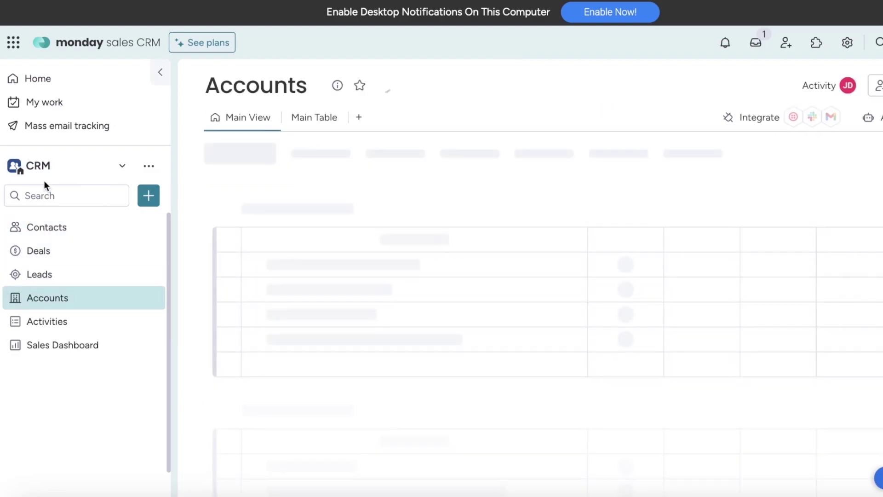
pyautogui.click(148, 167)
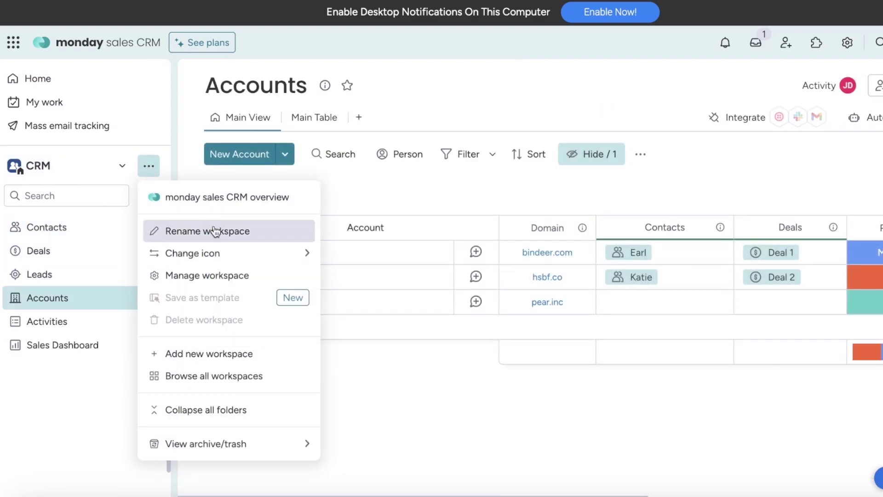
pyautogui.click(94, 250)
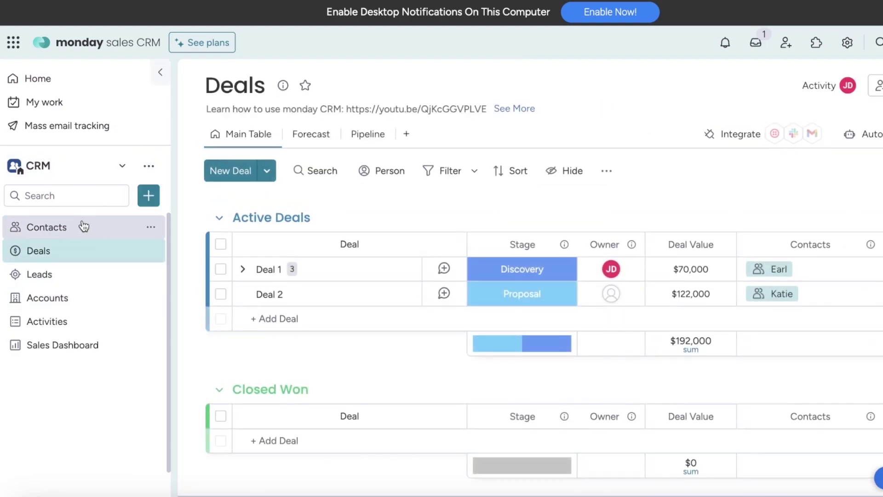
pyautogui.click(83, 226)
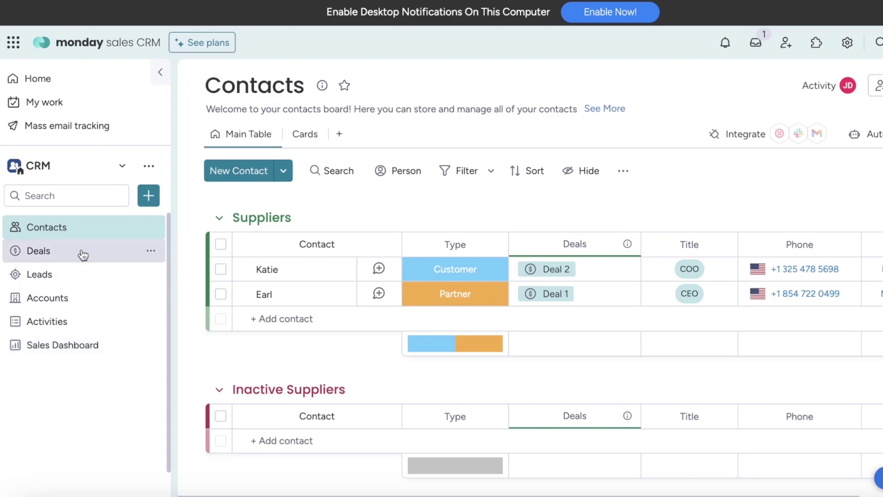
pyautogui.click(149, 165)
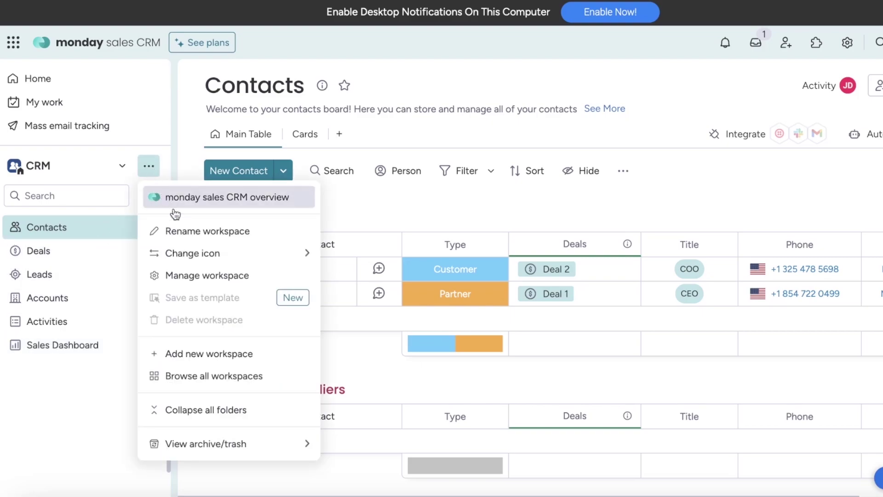
pyautogui.click(186, 220)
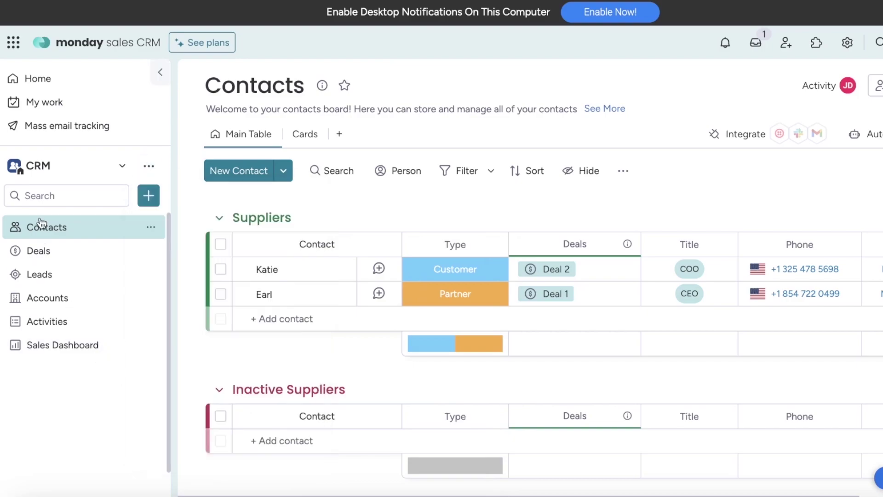
# Create a main-privacy board named VIP Clients in the CRM workspace, managing a custom item type called Clients.
pyautogui.click(158, 195)
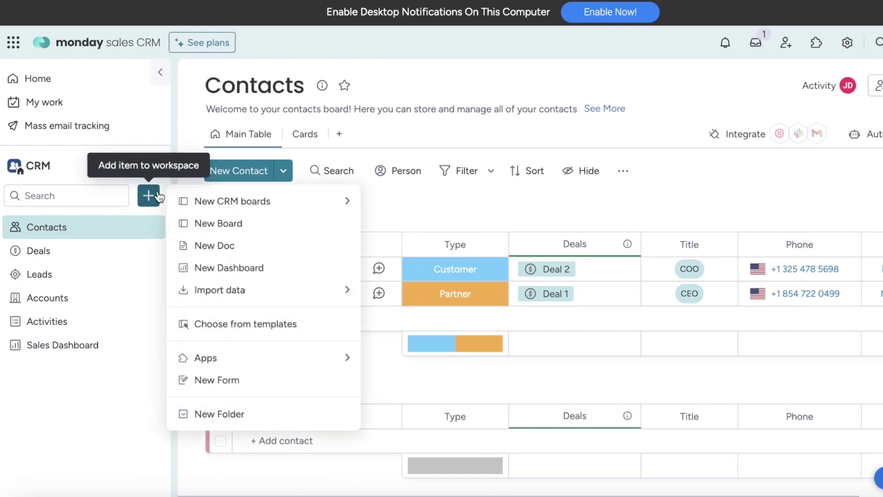
pyautogui.click(186, 223)
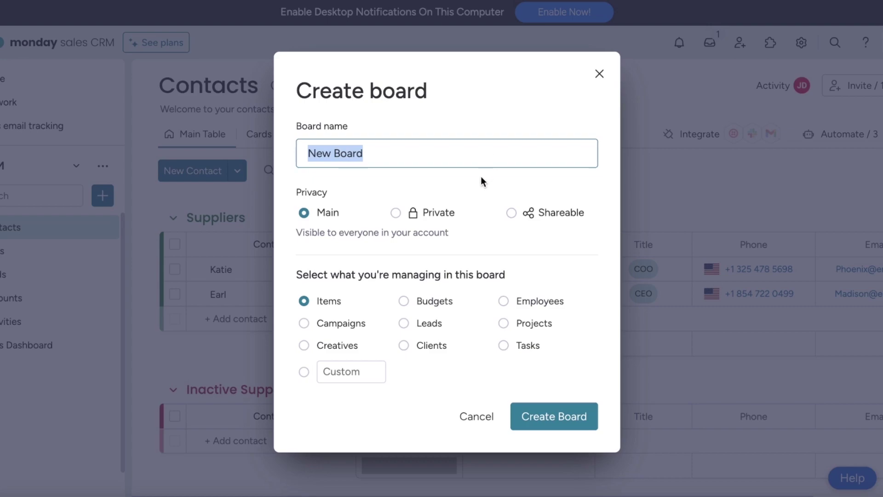
pyautogui.click(352, 376)
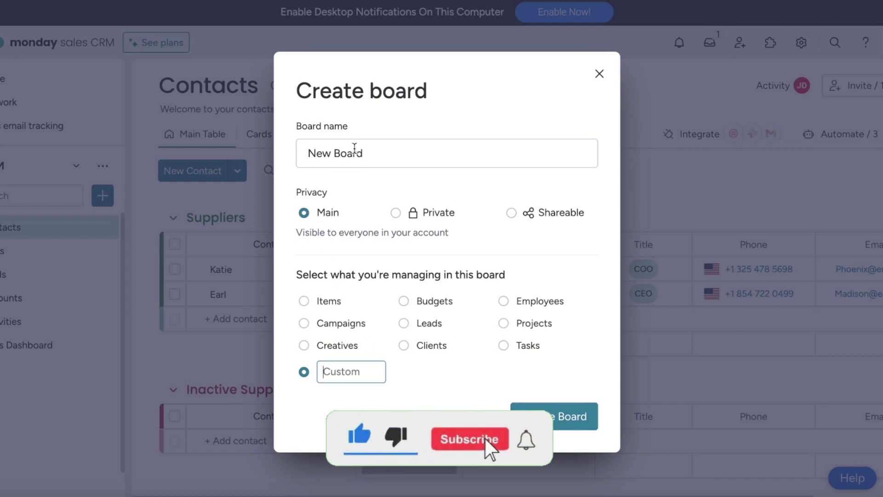
pyautogui.click(364, 157)
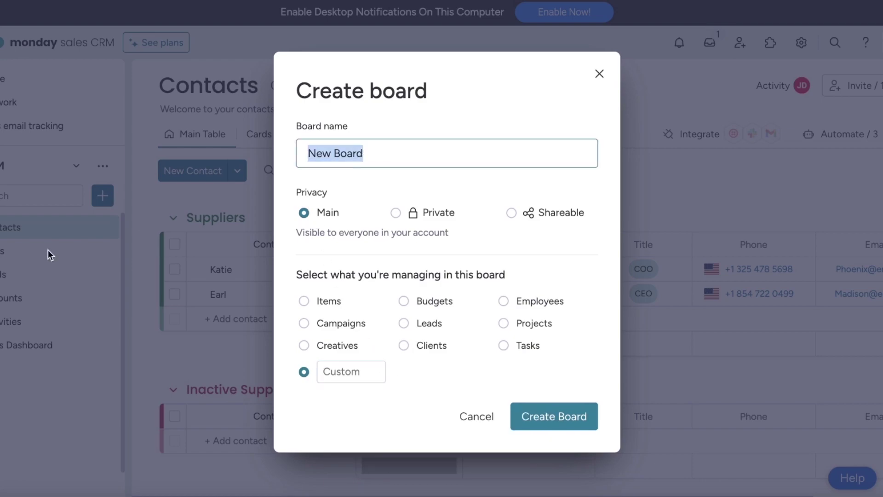
pyautogui.write('VlP CCients')
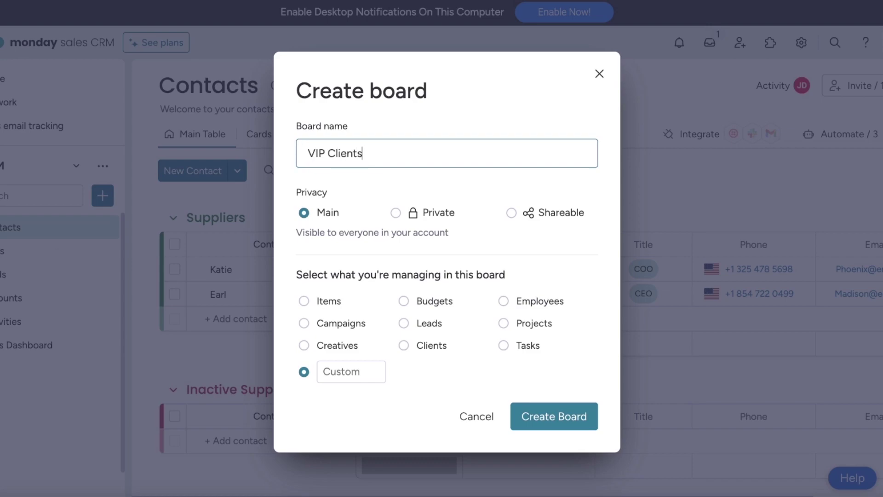
pyautogui.click(342, 370)
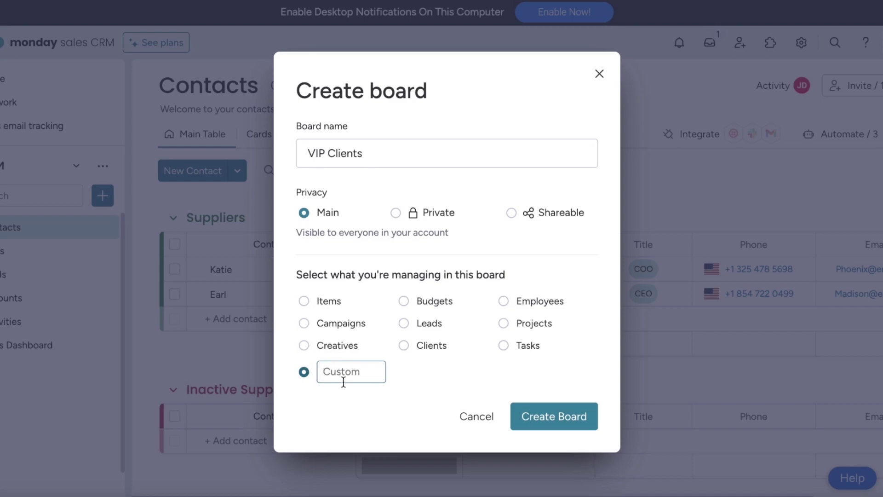
pyautogui.write('Clients')
pyautogui.click(553, 416)
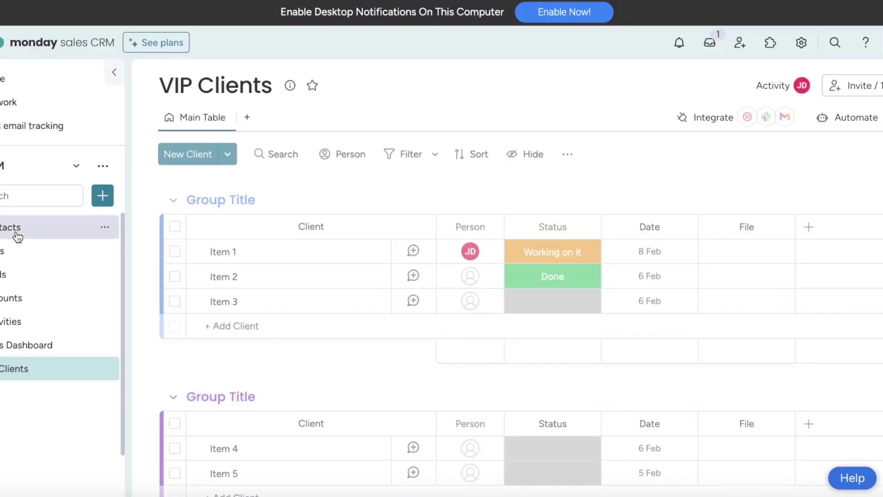
# View the Contacts board and the new VIP Clients board, ending on Contacts.
pyautogui.click(61, 237)
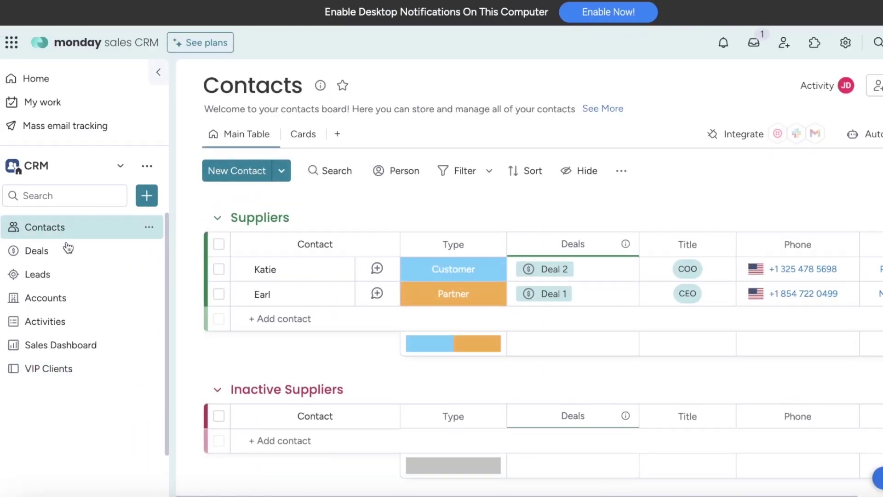
pyautogui.click(65, 369)
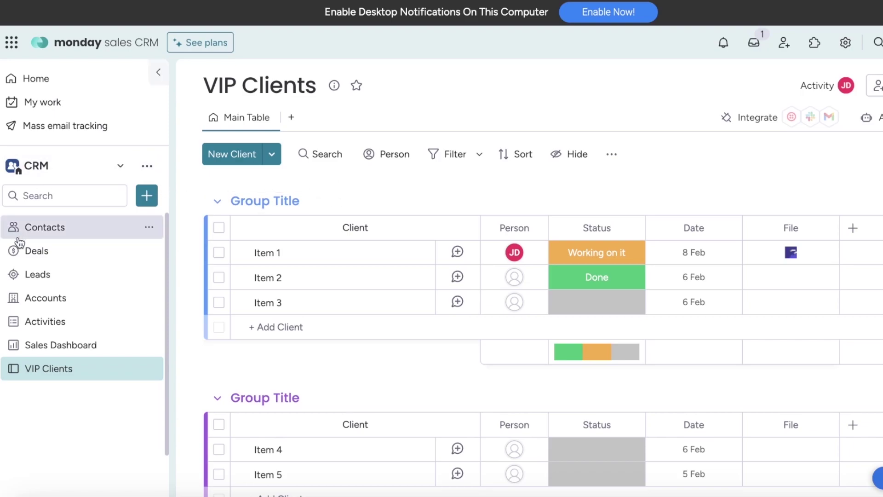
pyautogui.click(41, 227)
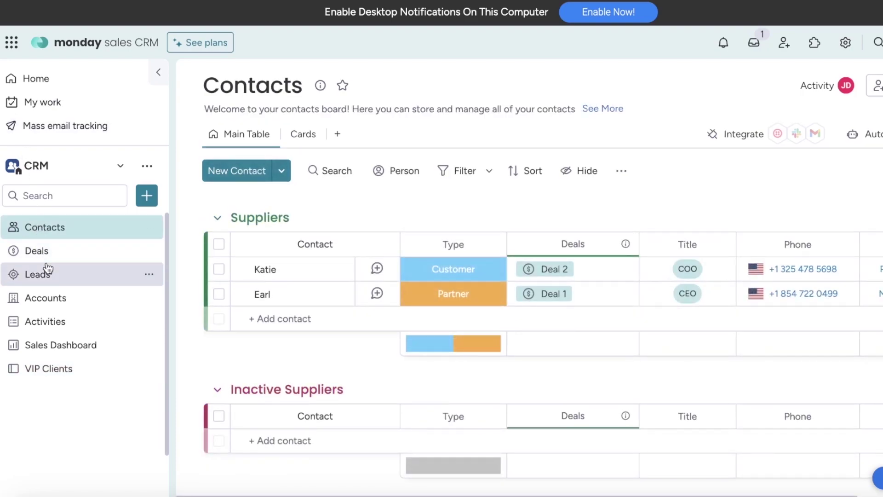
# View the home page and the My Work overview, dismissing its welcome message.
pyautogui.click(85, 169)
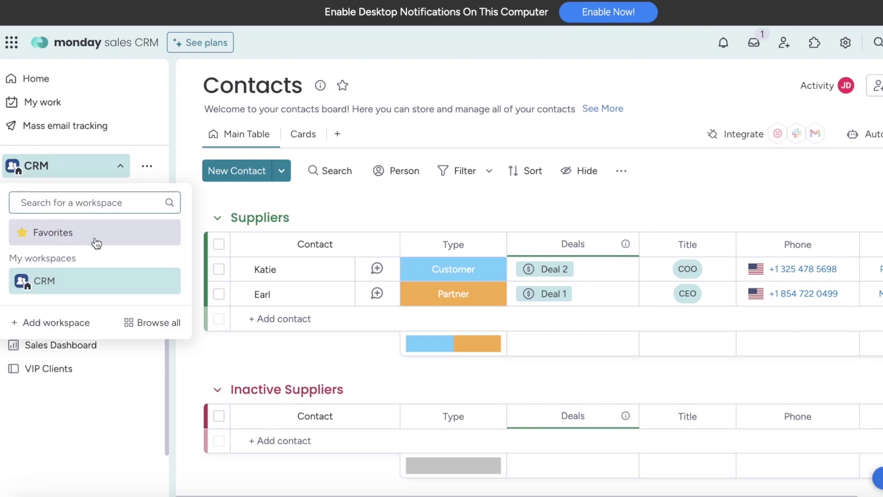
pyautogui.click(63, 86)
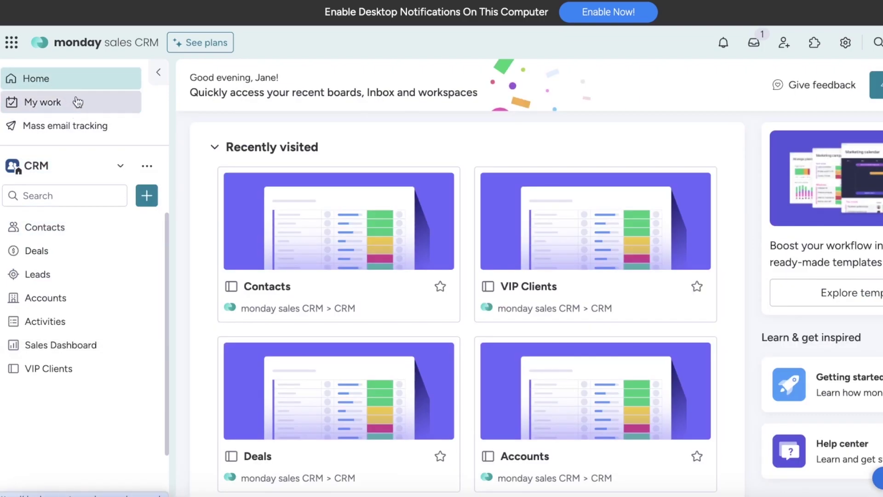
pyautogui.click(76, 108)
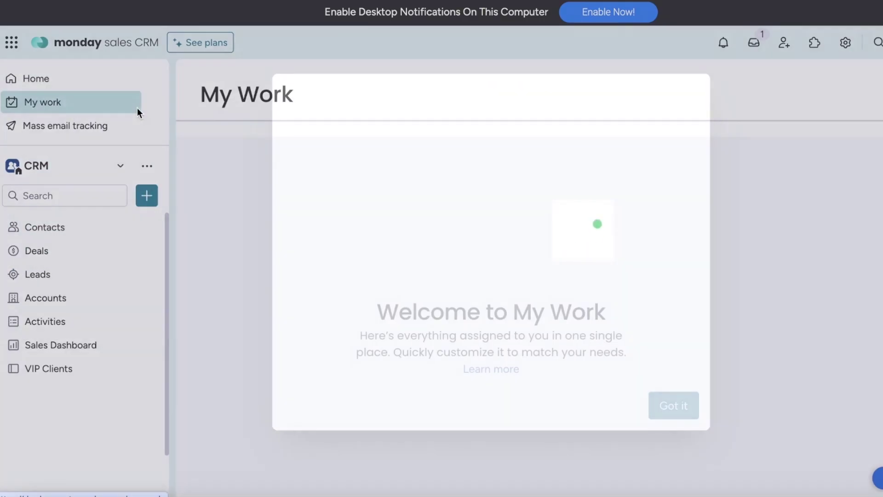
pyautogui.click(677, 405)
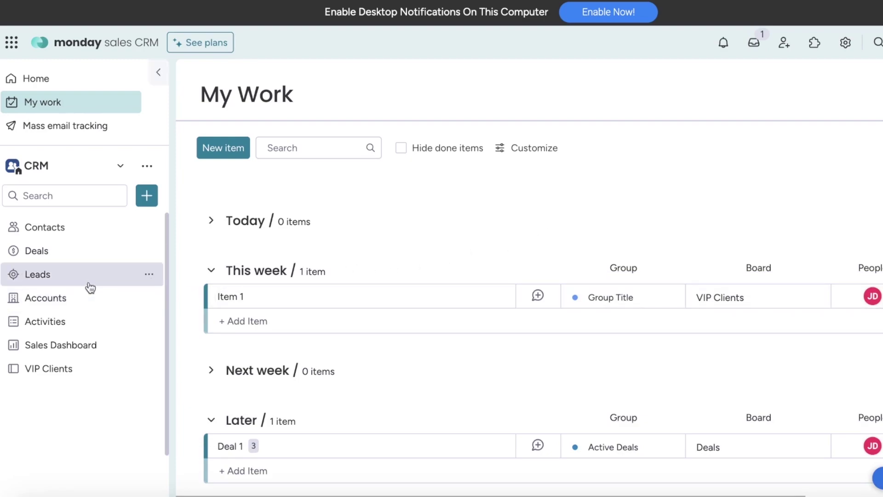
# Open the Deals board and look through the core and additional column types available for the Active Deals group.
pyautogui.click(69, 250)
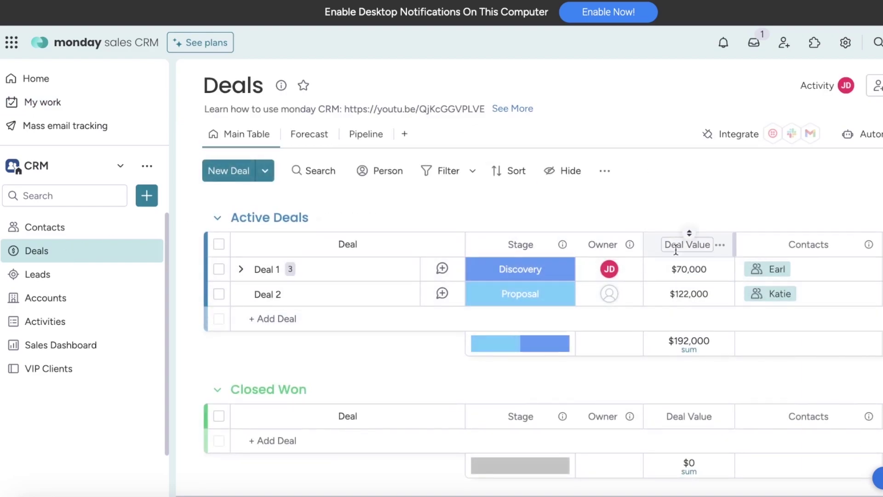
pyautogui.hscroll(2, 645, 491)
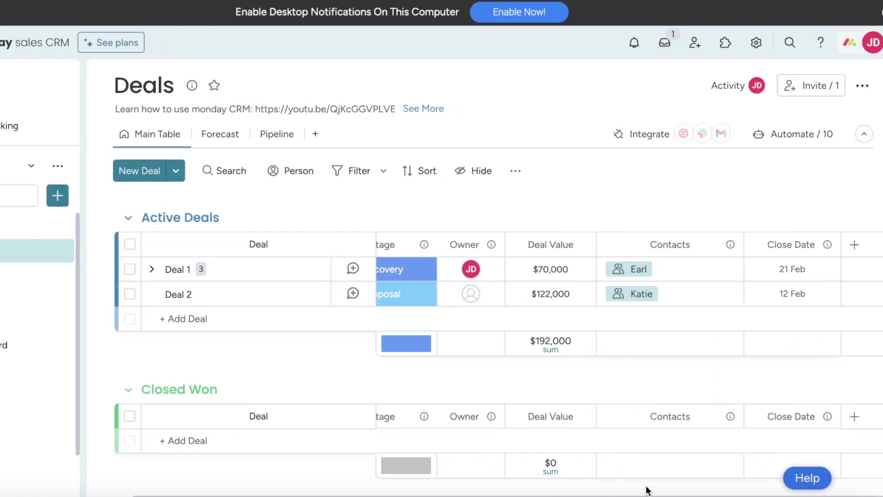
pyautogui.click(828, 244)
pyautogui.click(873, 208)
pyautogui.click(854, 244)
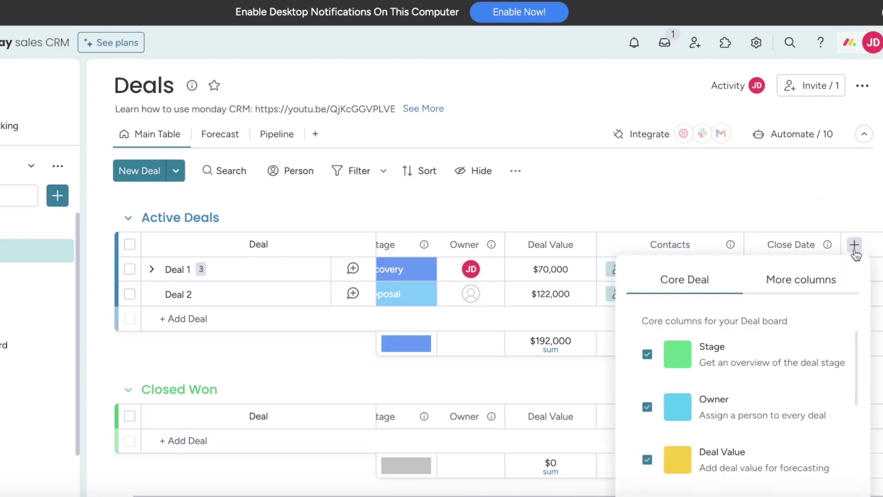
pyautogui.scroll(-3, 823, 313)
pyautogui.click(802, 279)
pyautogui.scroll(-2, 805, 377)
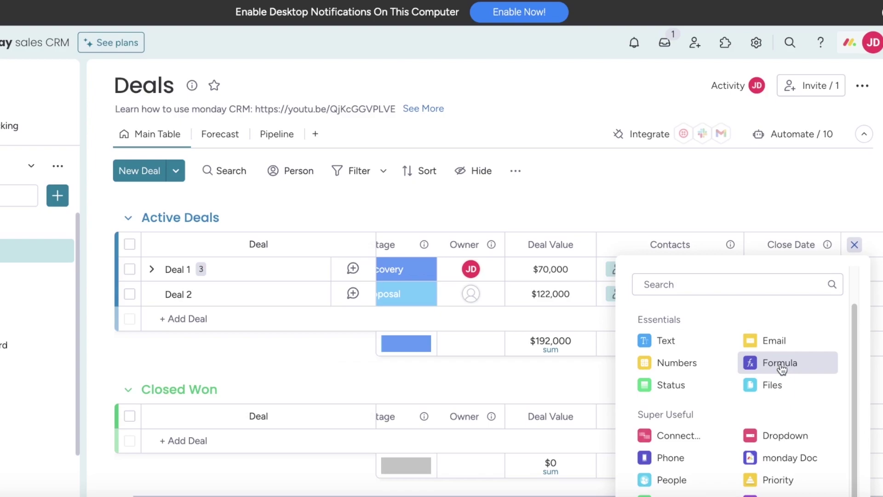
pyautogui.click(803, 224)
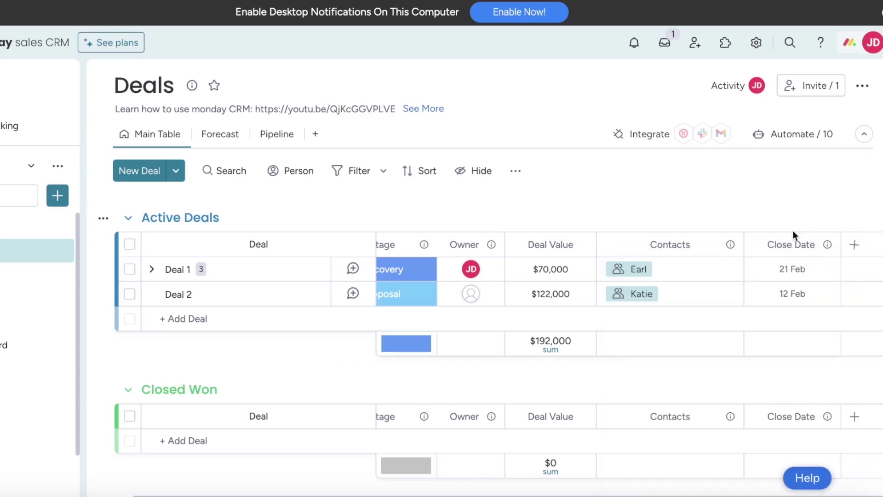
# Look through the additional column types available for the Closed Won group on the Deals board.
pyautogui.scroll(-2, 672, 402)
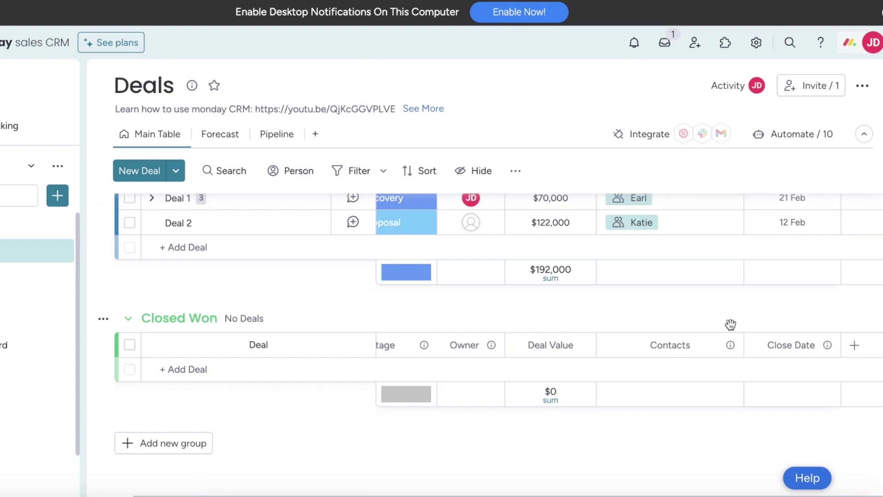
pyautogui.click(854, 345)
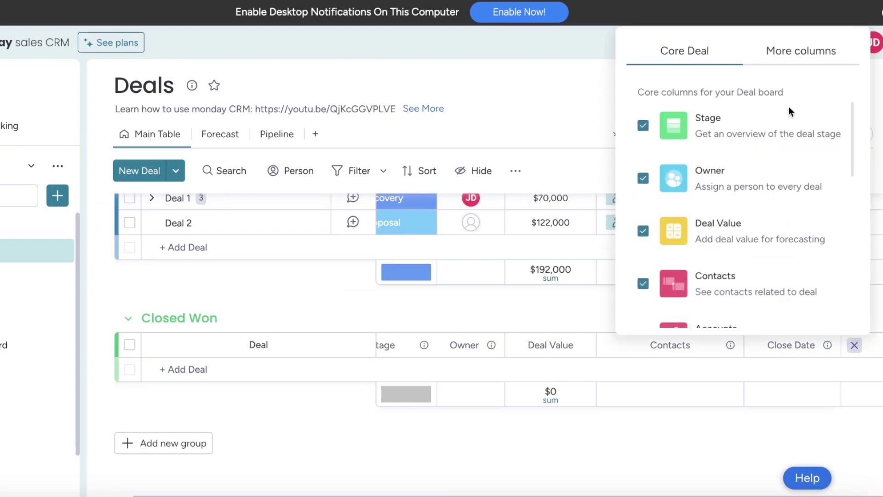
pyautogui.click(785, 57)
pyautogui.scroll(-1, 675, 286)
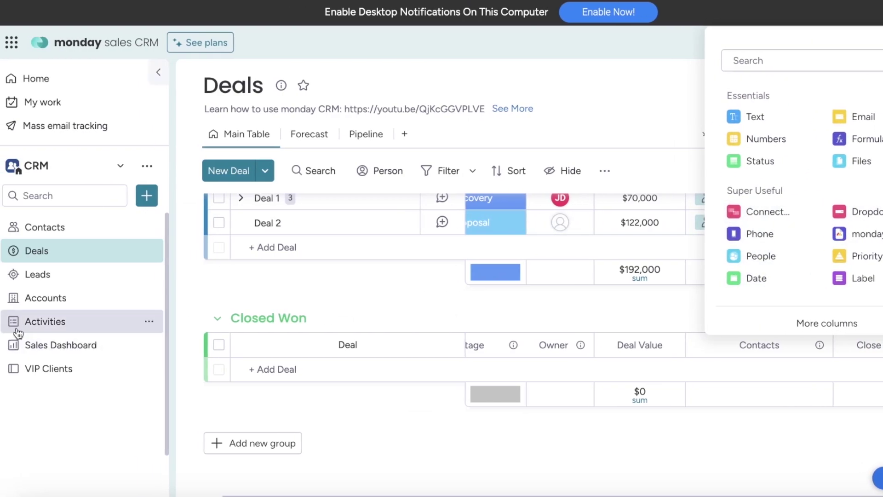
# Open the Leads board and view the automation templates offered for it, then close them.
pyautogui.click(49, 282)
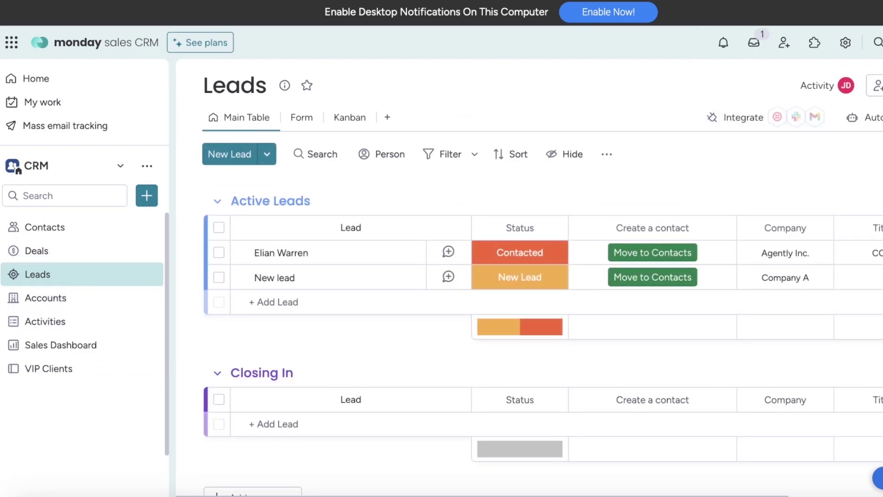
pyautogui.click(862, 117)
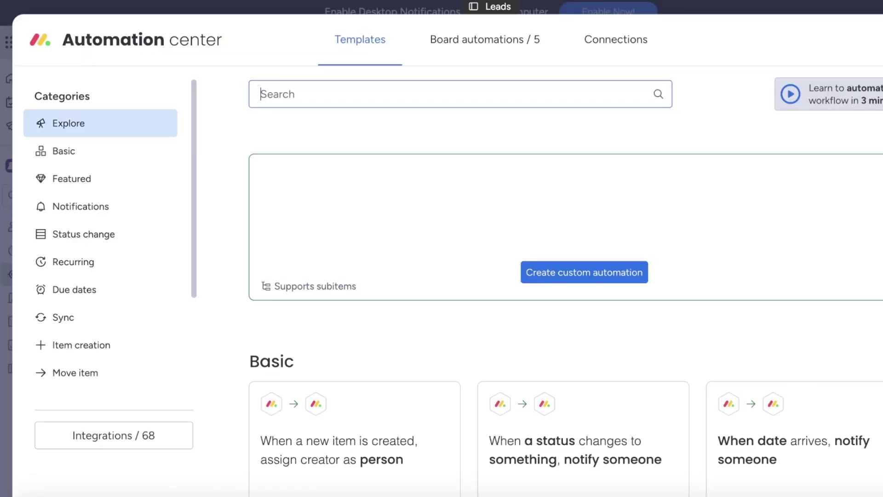
pyautogui.press('Escape')
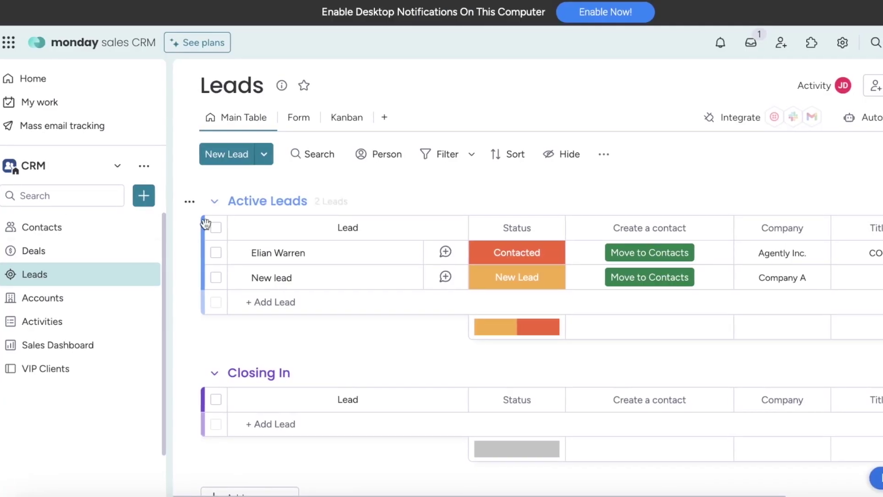
# On the Deals board, start a custom automation triggered when a status changes from something to something else.
pyautogui.click(32, 251)
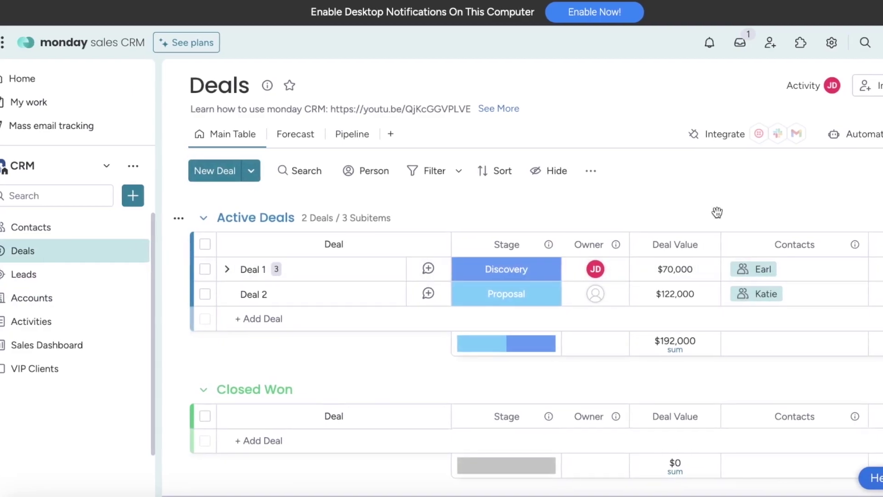
pyautogui.click(856, 134)
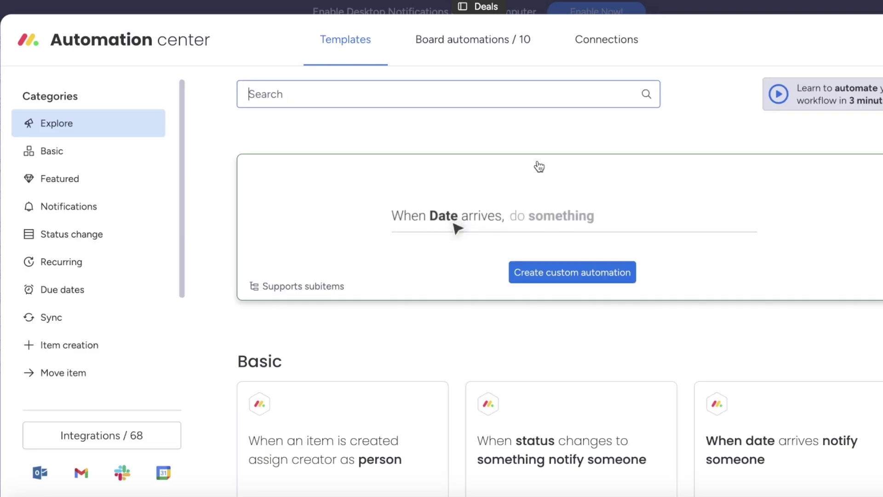
pyautogui.click(574, 268)
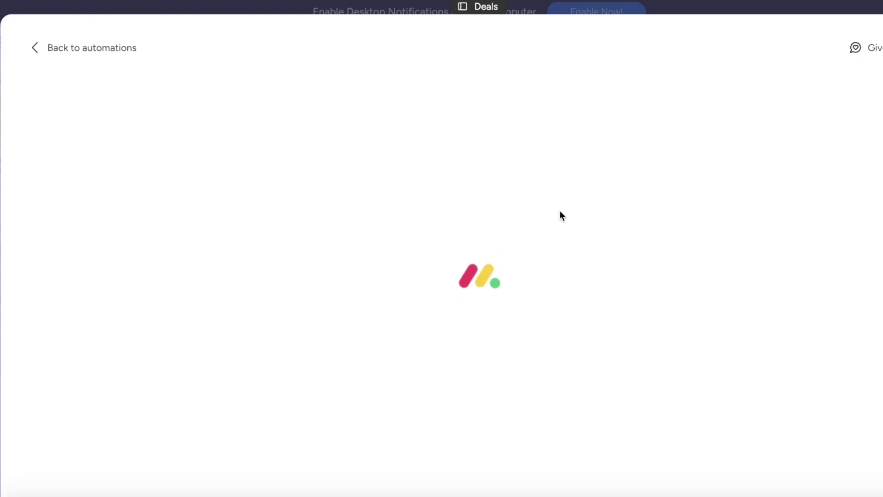
pyautogui.click(275, 140)
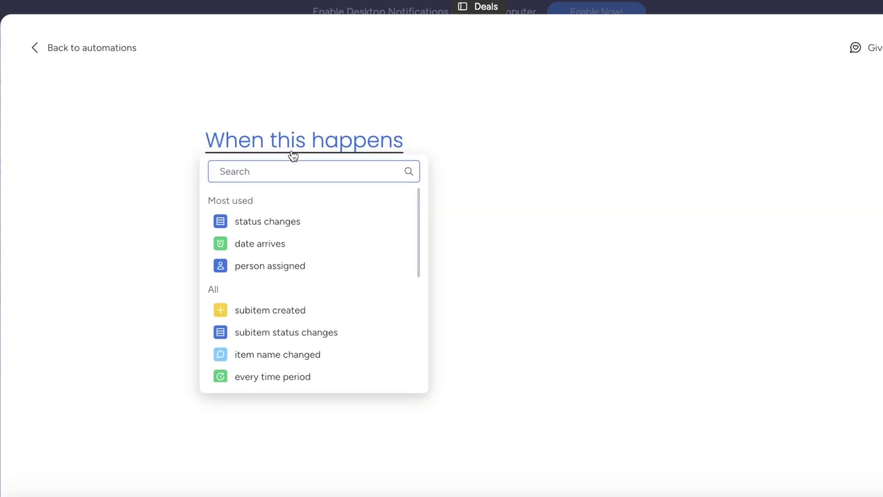
pyautogui.click(282, 233)
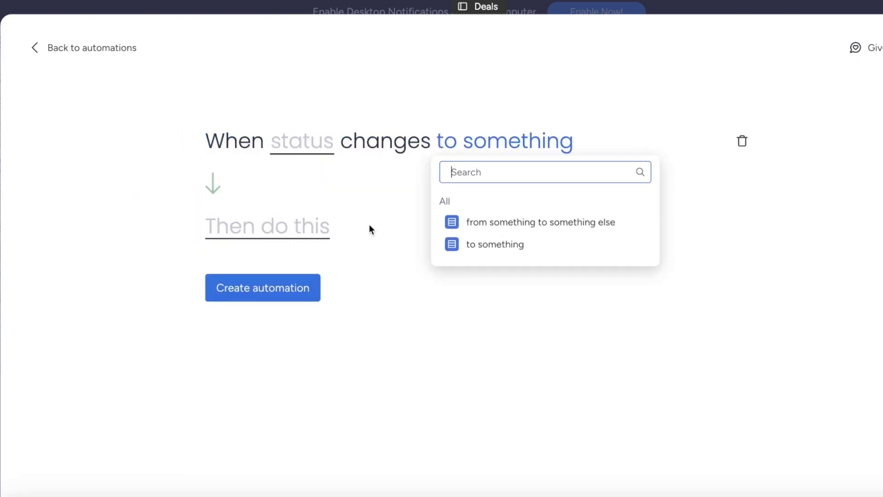
pyautogui.click(541, 238)
# Set the automation trigger to the Stage column changing from Proposal to Negotiation.
pyautogui.click(302, 143)
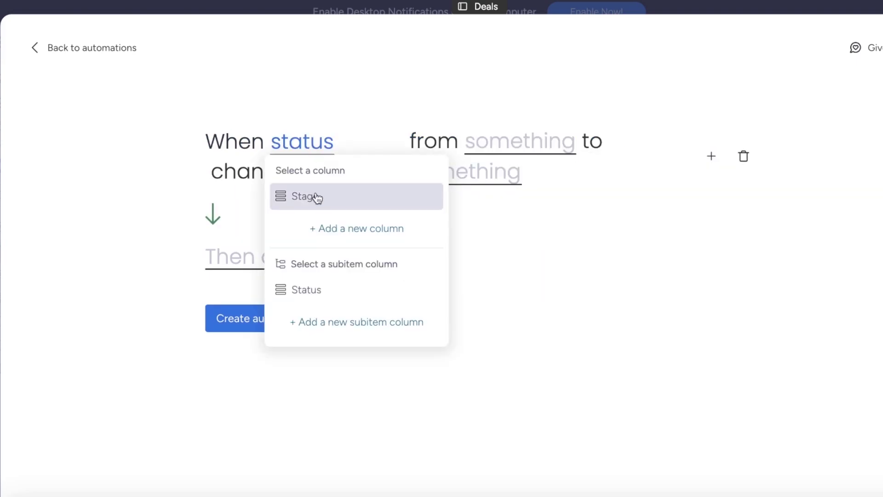
pyautogui.click(315, 196)
pyautogui.click(558, 147)
pyautogui.scroll(-1, 506, 227)
pyautogui.click(510, 242)
pyautogui.click(506, 179)
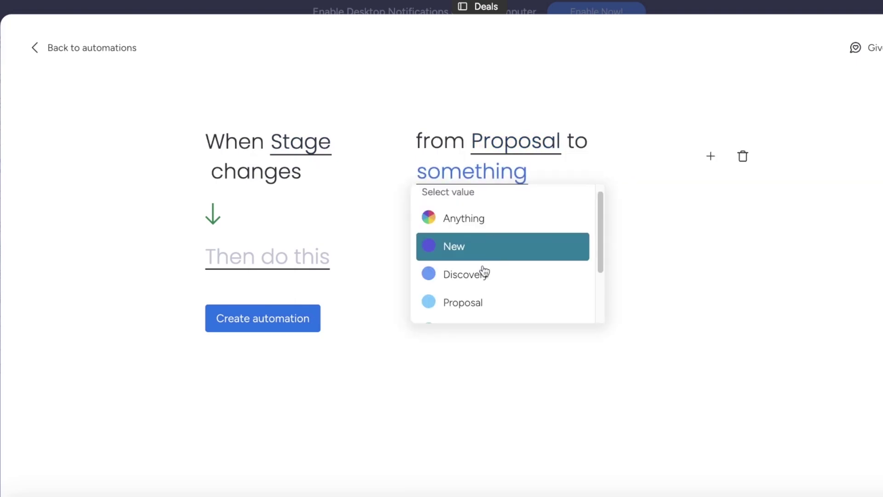
pyautogui.scroll(-2, 460, 295)
pyautogui.click(473, 263)
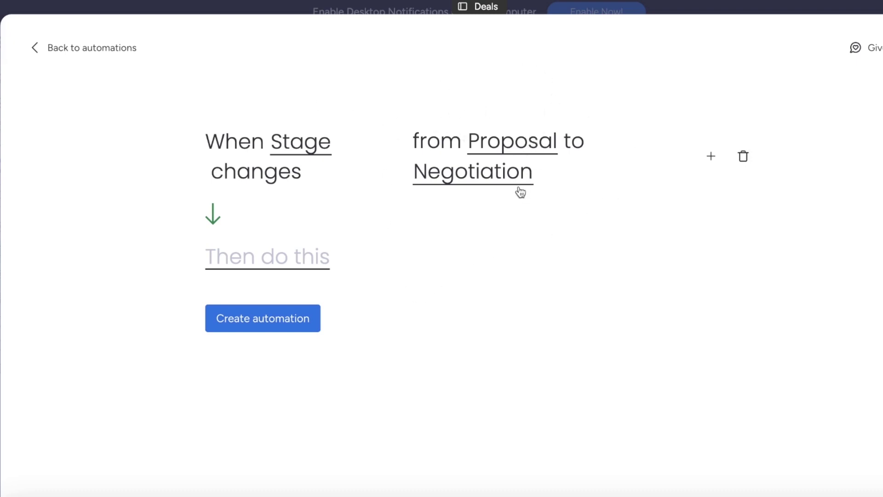
# Add a notify action to the automation with Me as the recipient.
pyautogui.click(261, 258)
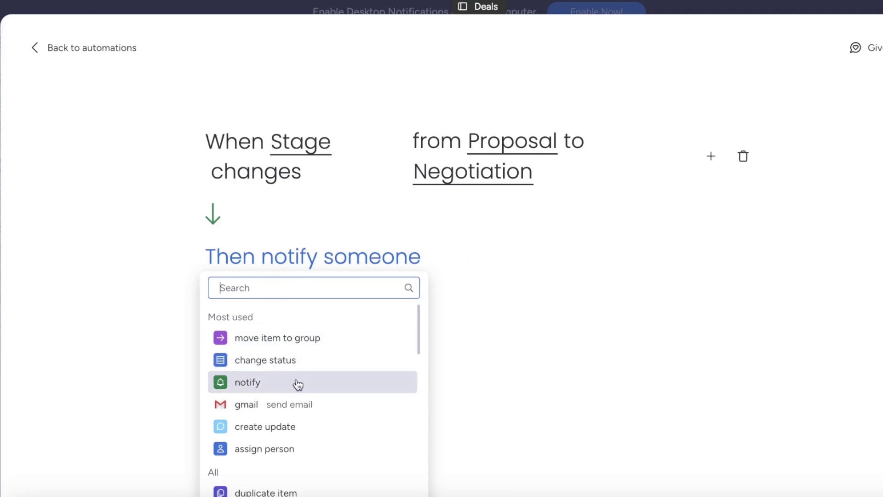
pyautogui.click(290, 385)
pyautogui.click(391, 258)
pyautogui.click(390, 308)
pyautogui.click(277, 262)
pyautogui.click(479, 265)
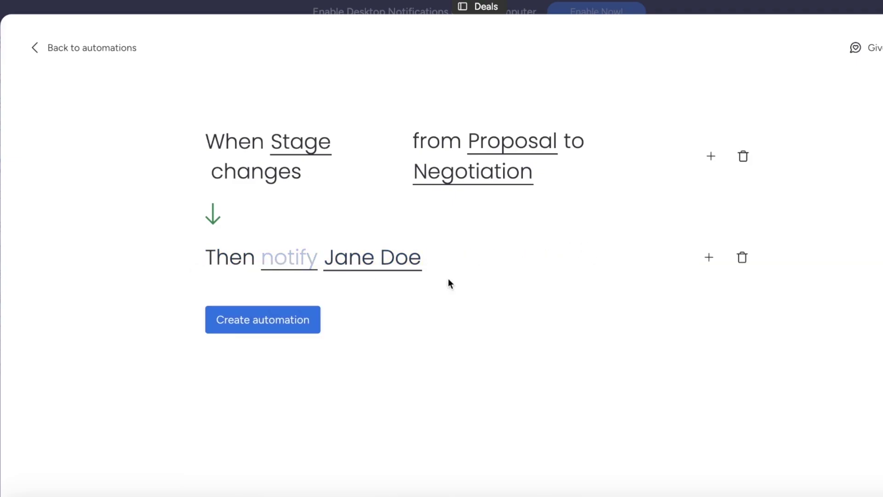
# Look through the notification's recipient and message options and the trigger's stage values, then leave the automation without creating it.
pyautogui.click(372, 259)
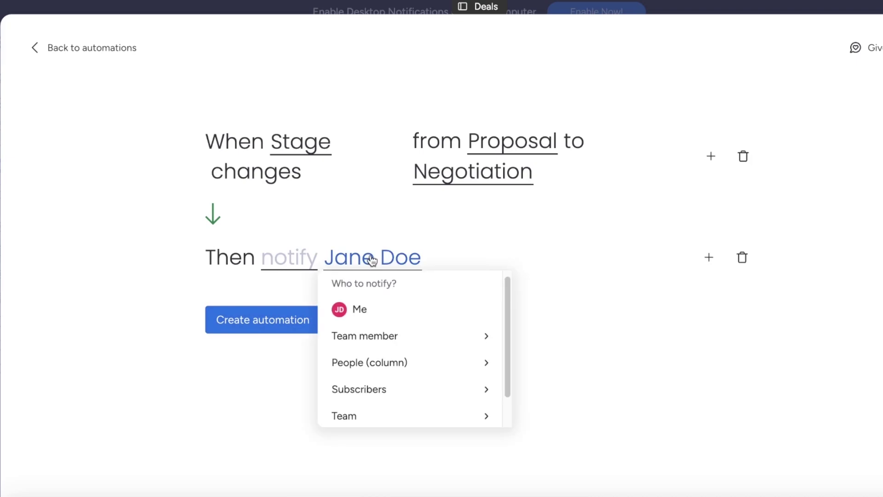
pyautogui.click(294, 260)
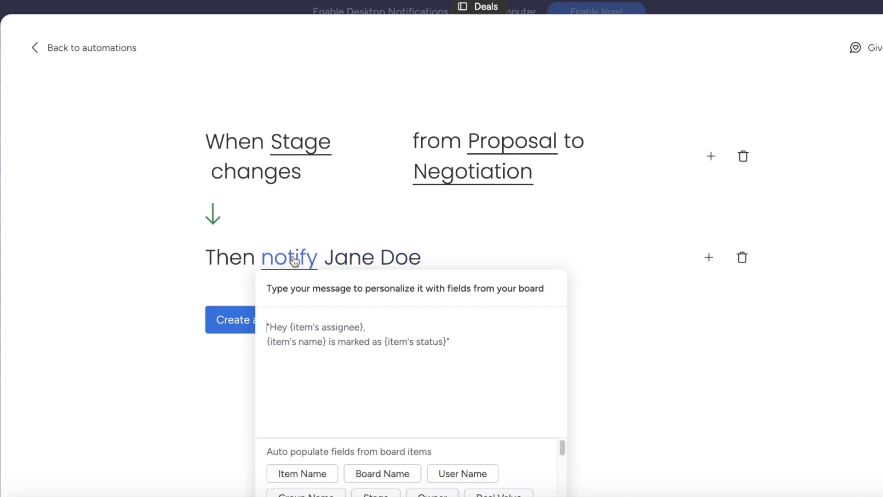
pyautogui.click(443, 260)
pyautogui.click(373, 257)
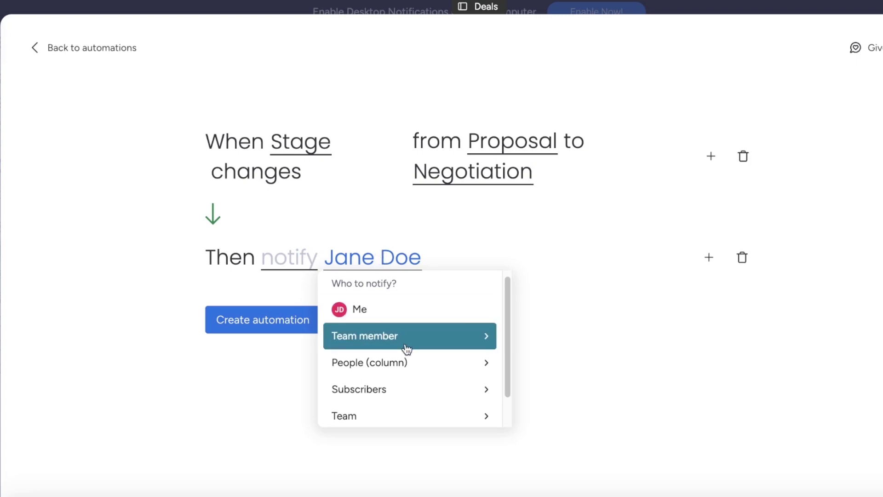
pyautogui.click(524, 140)
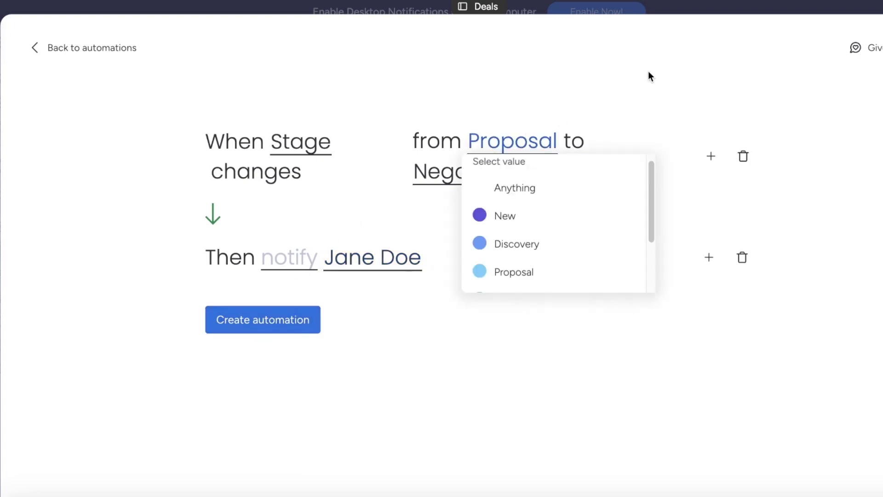
pyautogui.click(650, 75)
pyautogui.click(49, 48)
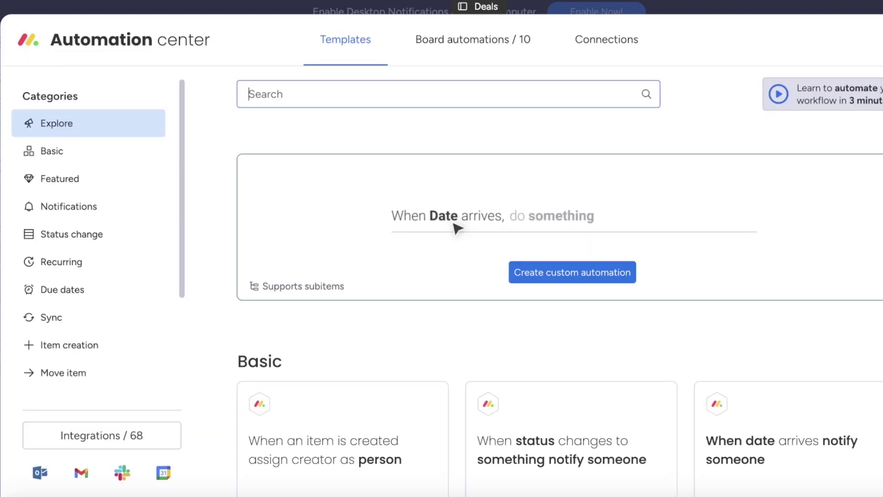
pyautogui.press('Escape')
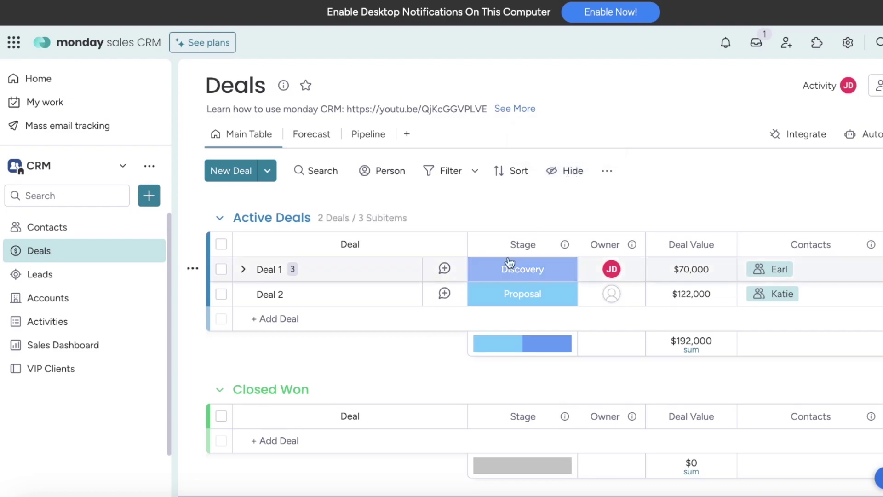
# Set the deal value of Deal 1 in the Active Deals group to $900,000.
pyautogui.scroll(-1, 331, 296)
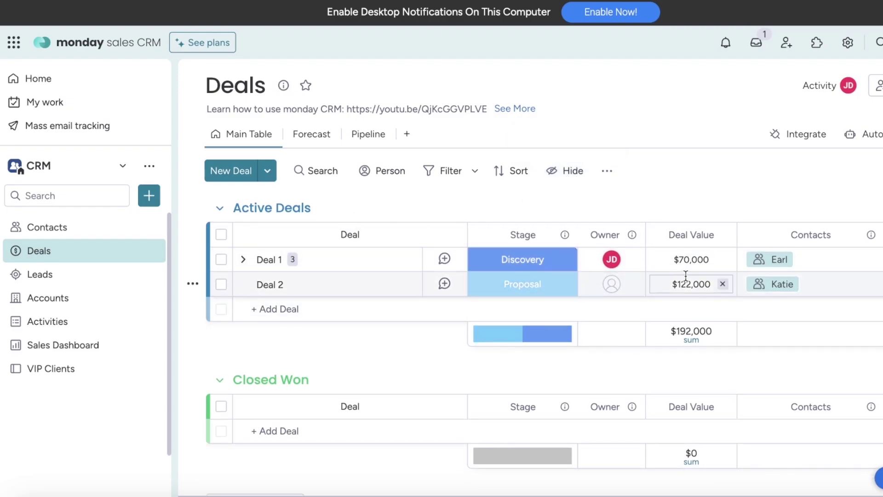
pyautogui.click(676, 254)
pyautogui.click(679, 253)
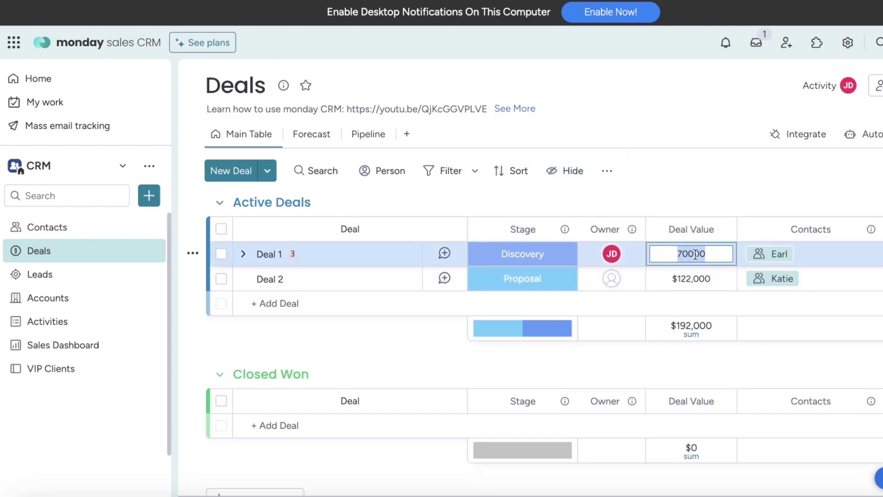
pyautogui.write('900000')
pyautogui.click(695, 161)
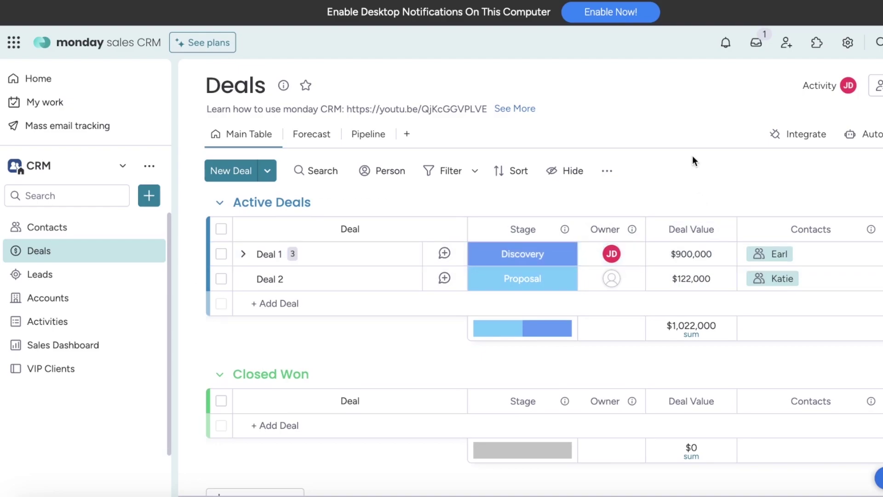
# Change the deal value of Deal 1 to $8,000.
pyautogui.click(680, 255)
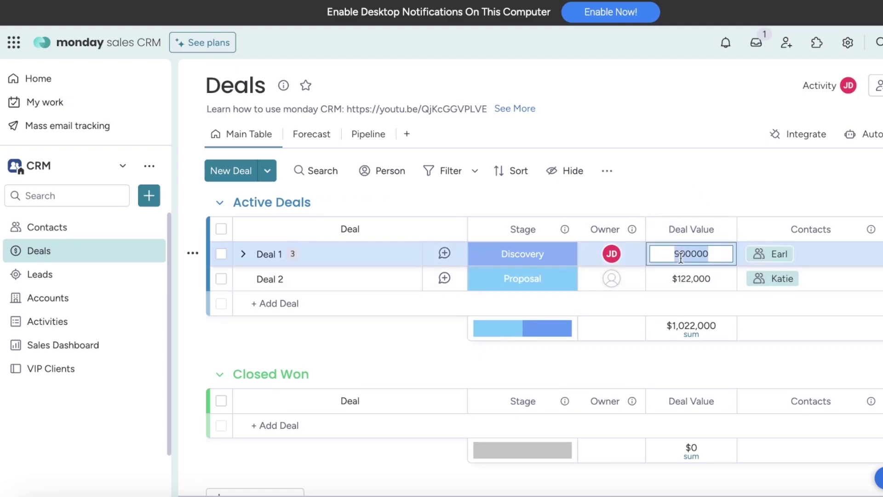
pyautogui.write('8000')
pyautogui.press('Return')
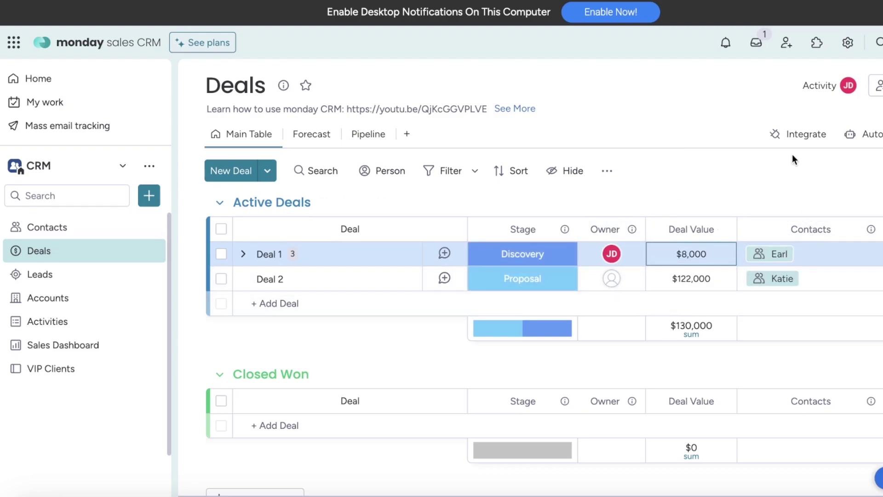
# View the contact card linked to Deal 2, close it, and look through the Contacts board.
pyautogui.click(799, 278)
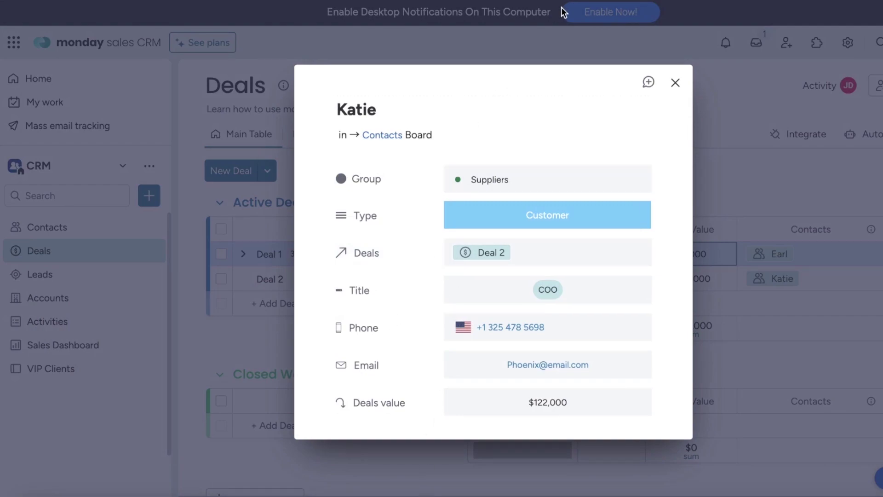
pyautogui.click(684, 81)
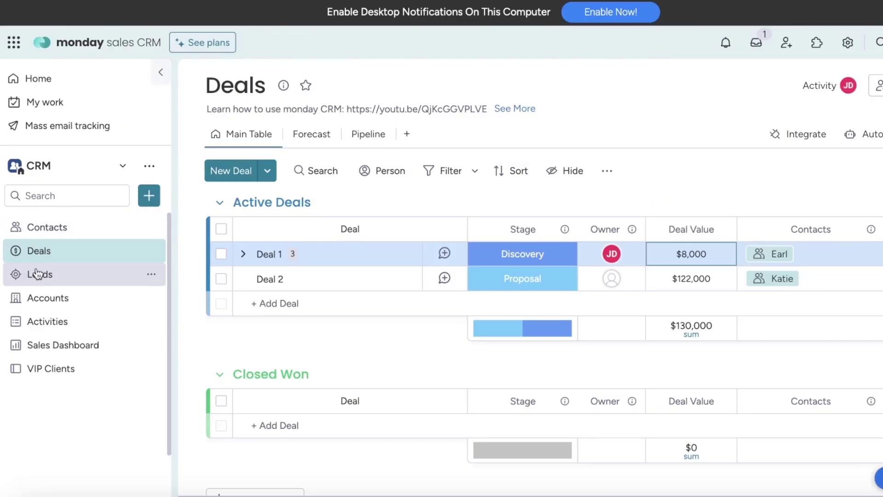
pyautogui.click(34, 228)
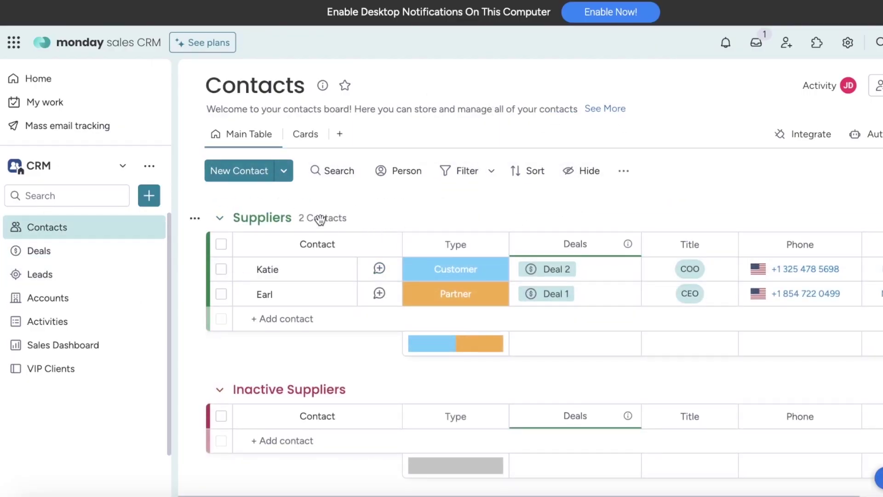
pyautogui.scroll(-5, 414, 205)
# Look through the home page and the Contacts, Accounts and VIP Clients boards of the CRM workspace.
pyautogui.click(15, 70)
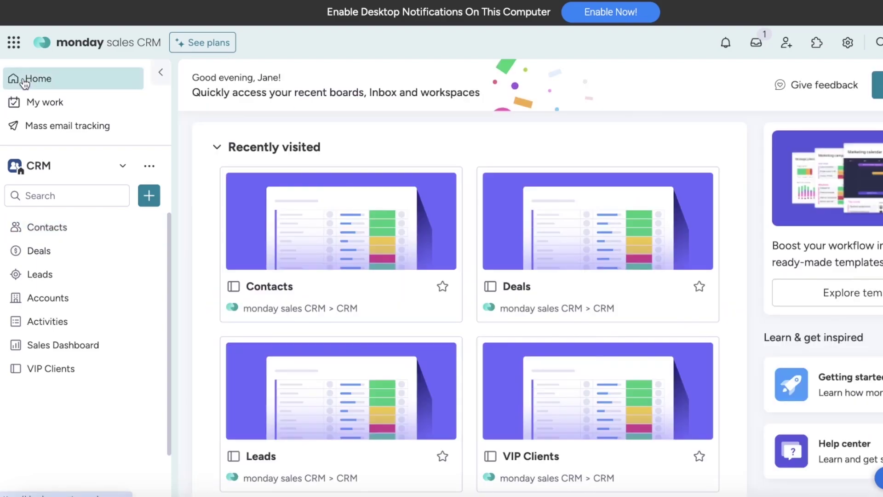
pyautogui.click(48, 230)
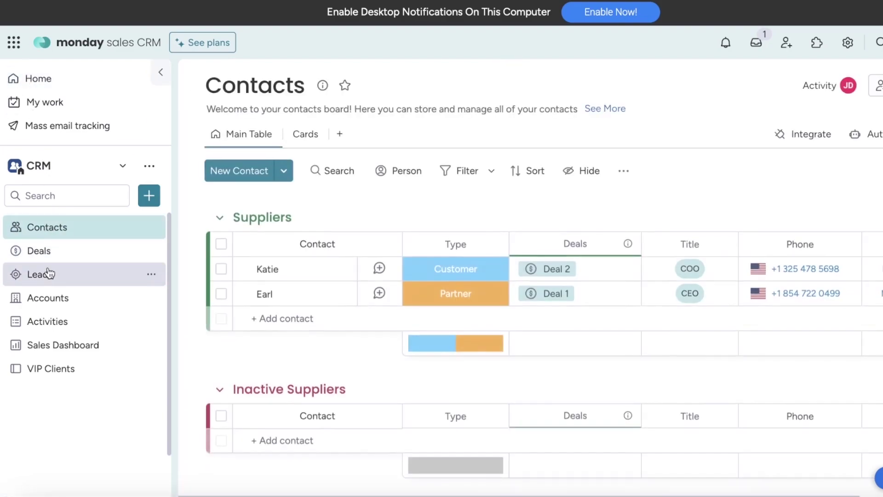
pyautogui.click(55, 299)
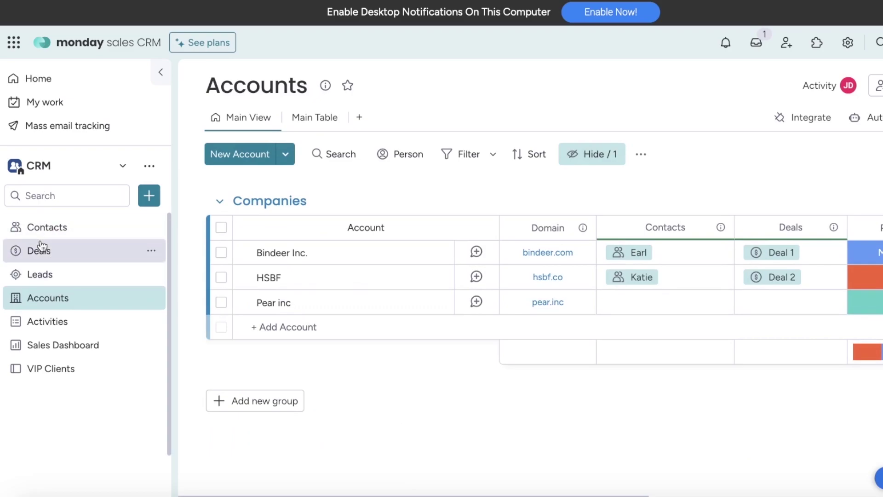
pyautogui.click(46, 228)
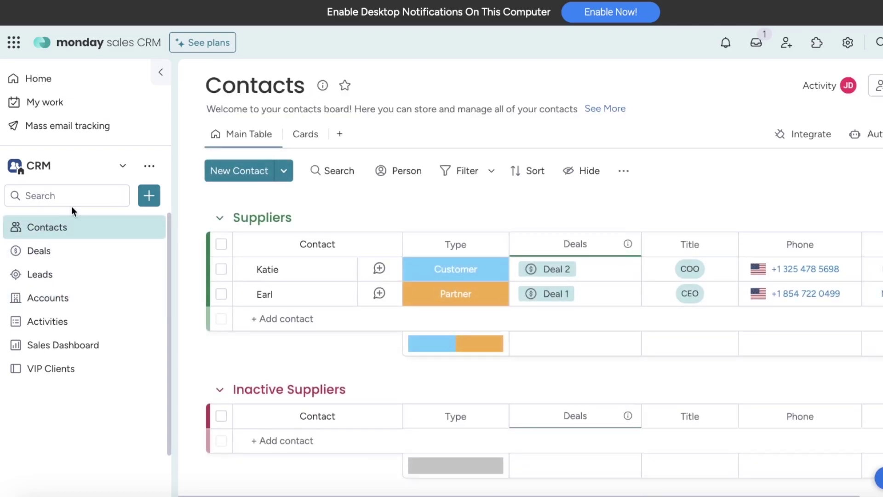
pyautogui.click(83, 165)
pyautogui.click(67, 377)
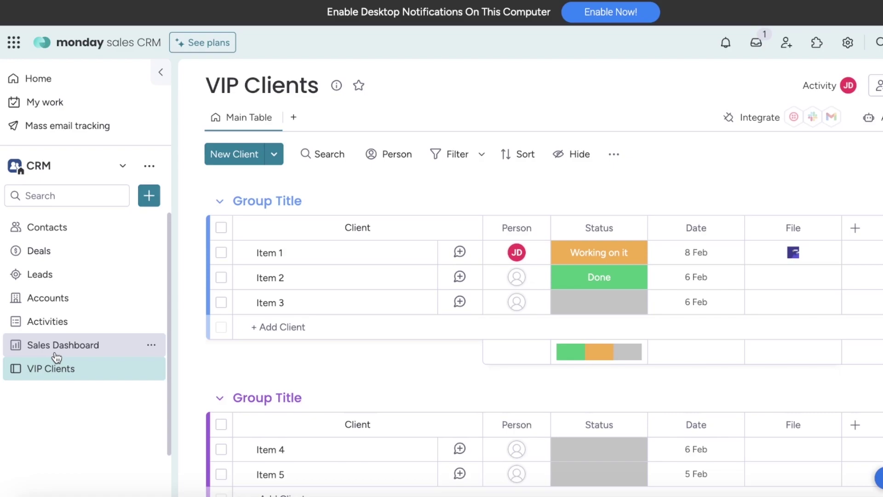
pyautogui.click(50, 298)
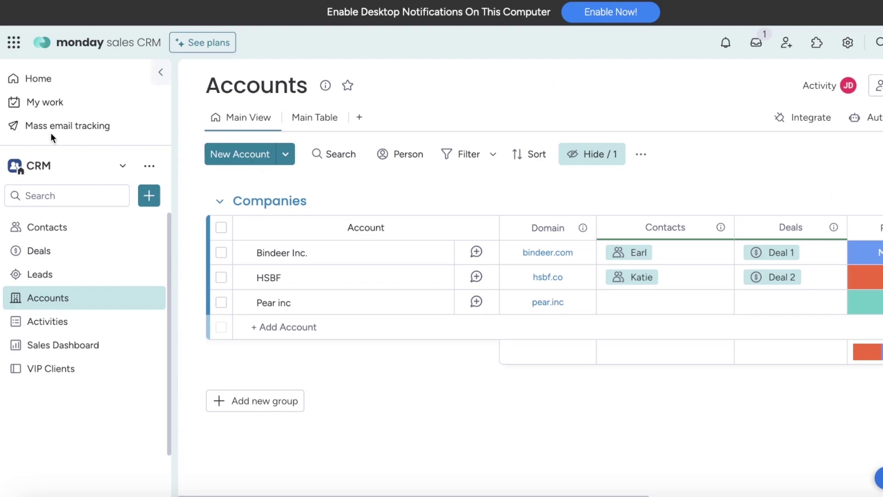
pyautogui.click(19, 79)
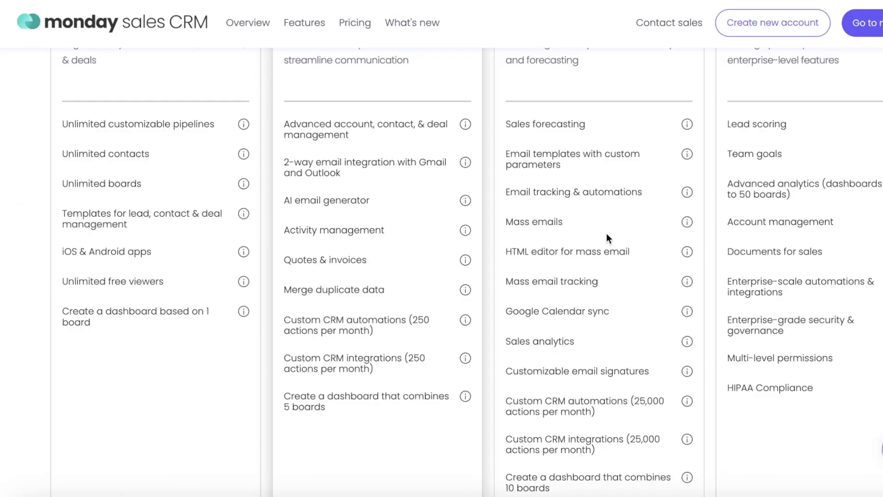
# Switch to the monday sales CRM pricing page and view the plan prices for a team of 20 seats.
pyautogui.scroll(8, 606, 233)
pyautogui.click(167, 168)
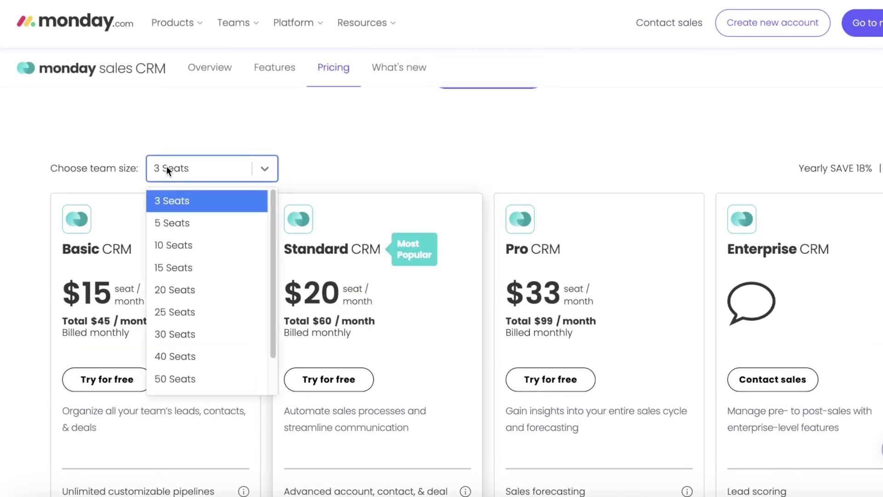
pyautogui.click(195, 288)
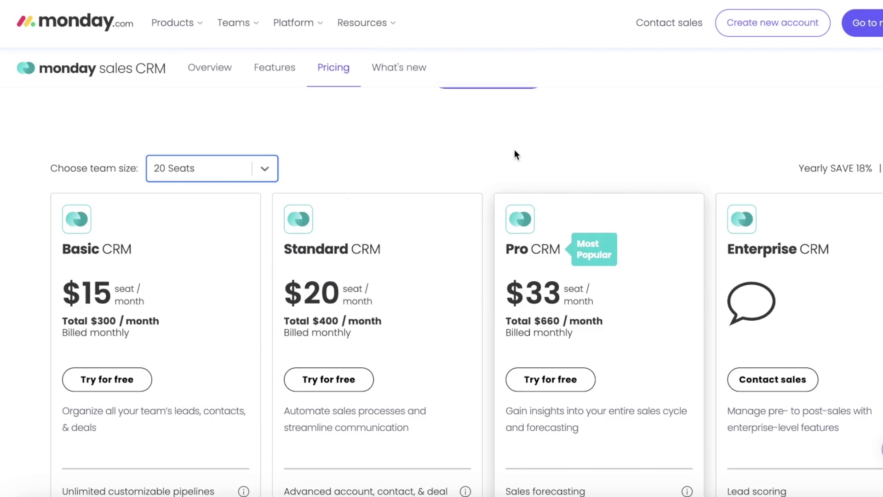
# Set the team size to 10 seats and compare the prices and features of the CRM plans.
pyautogui.click(274, 172)
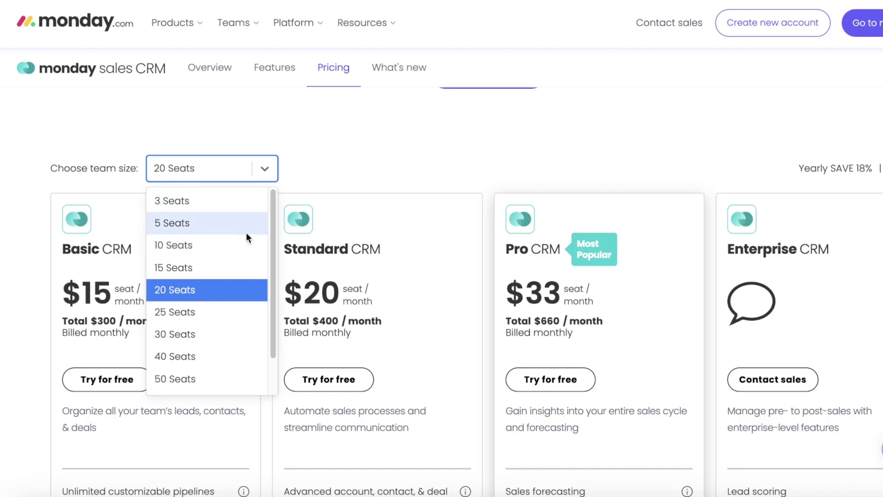
pyautogui.click(230, 235)
pyautogui.scroll(-5, 358, 195)
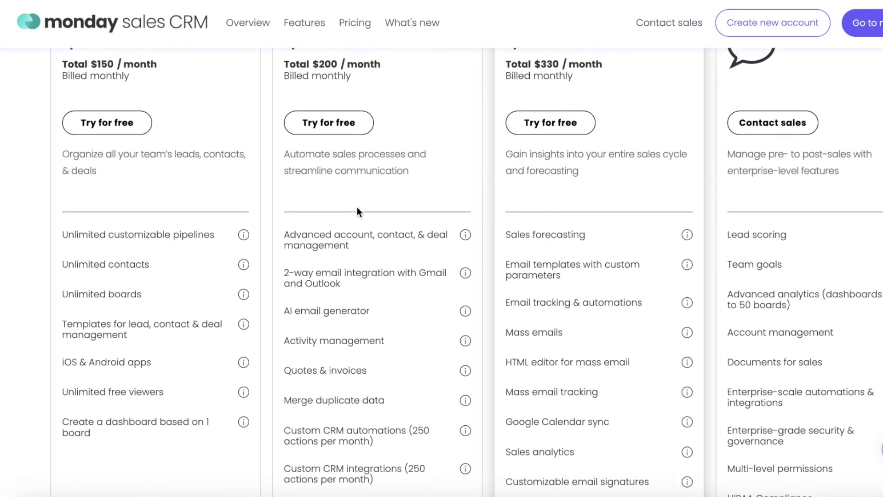
pyautogui.scroll(7, 358, 207)
pyautogui.scroll(-3, 326, 256)
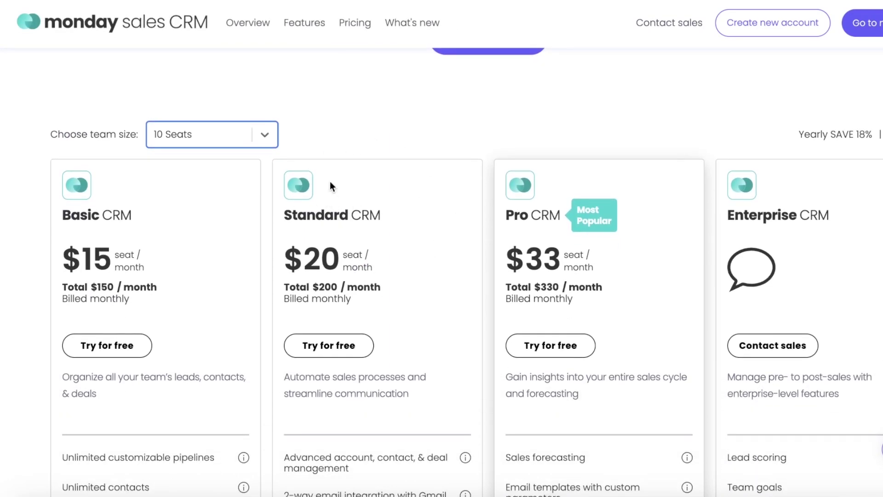
pyautogui.scroll(-1, 292, 211)
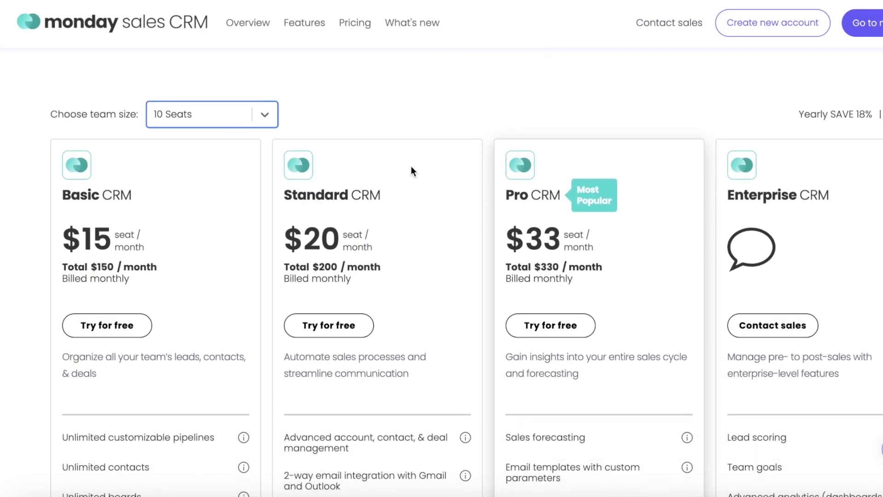
pyautogui.scroll(-1, 183, 223)
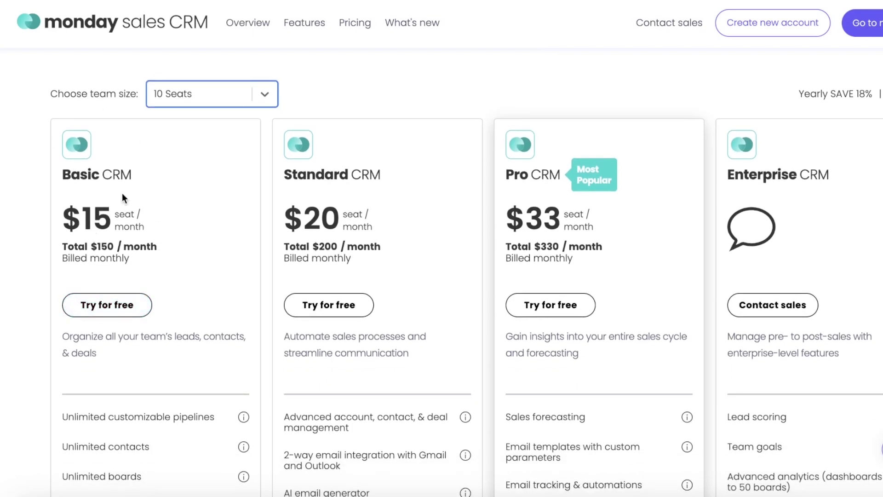